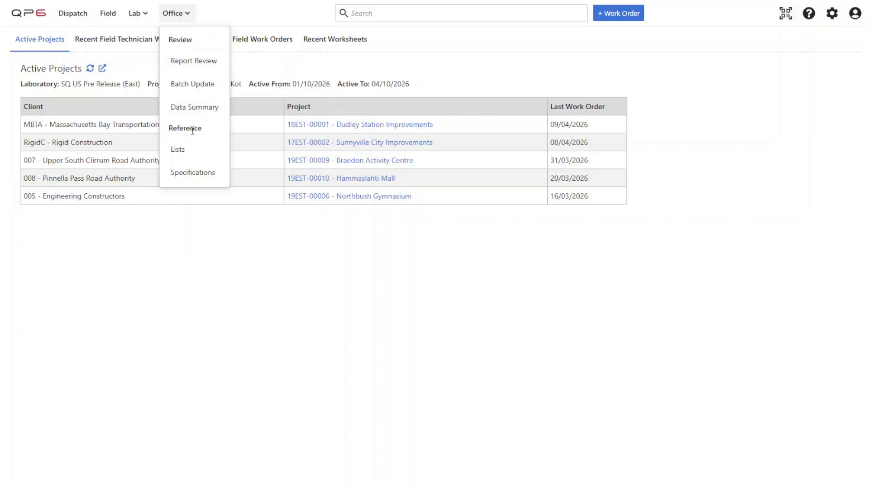
Open the Concrete Mixes reference list and check the laboratory choices in its filter
click(210, 155)
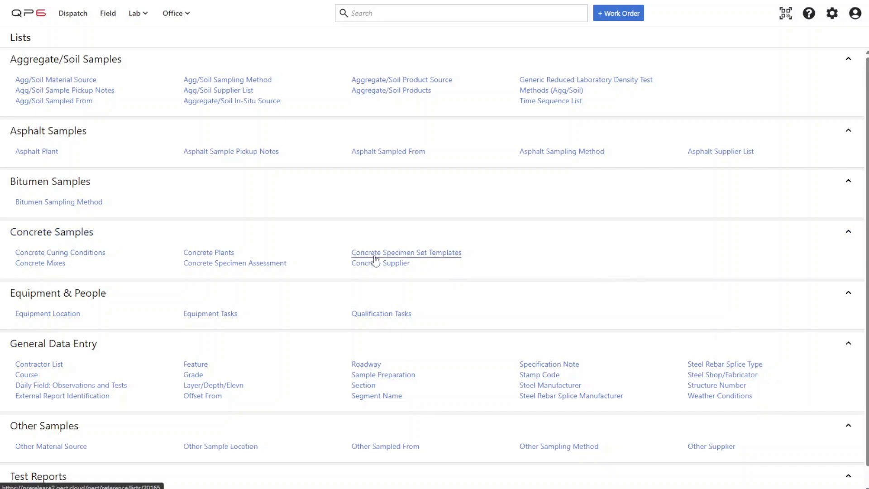
click(28, 266)
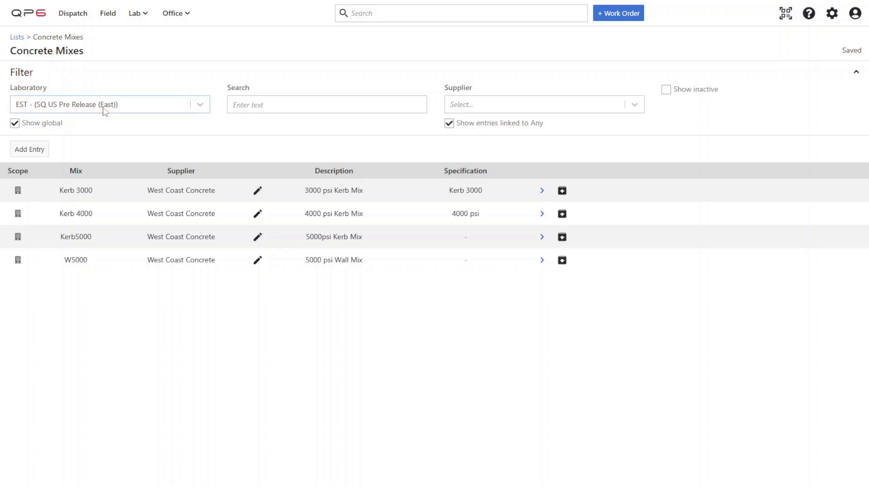
click(105, 112)
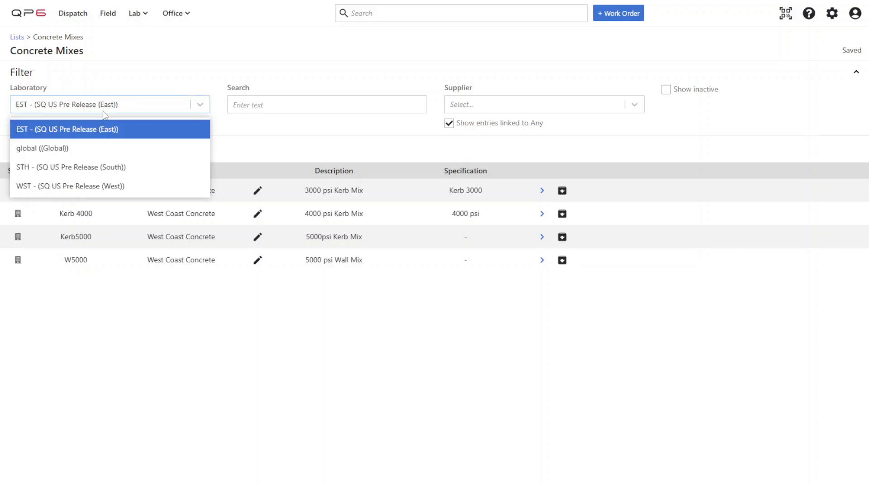
click(104, 114)
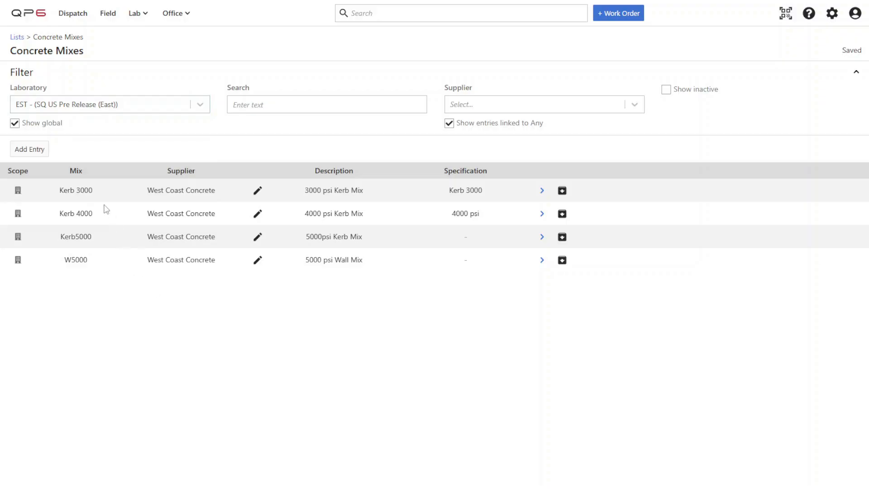
Start a new concrete mix entry for the East laboratory with Benevento as the supplier
click(29, 150)
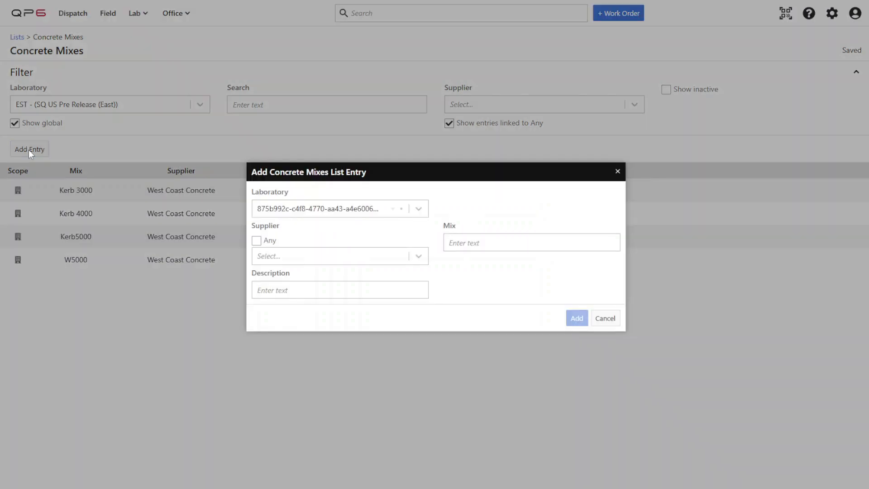
click(340, 261)
click(339, 261)
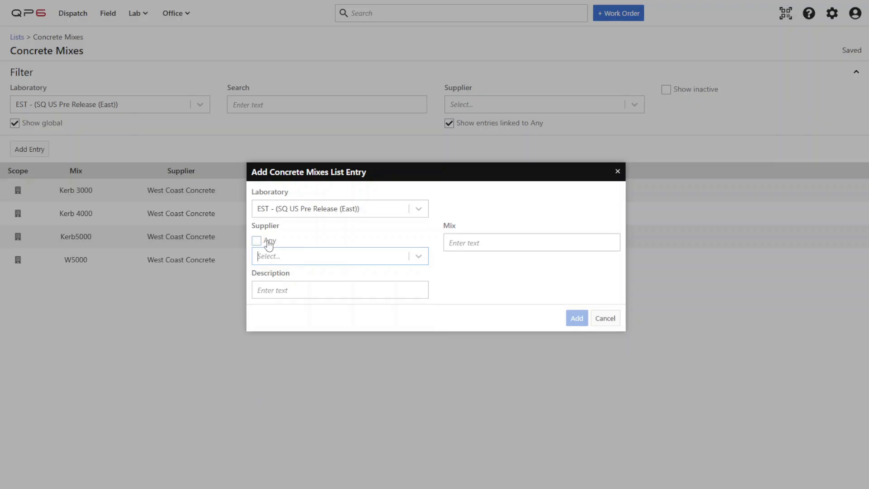
click(339, 258)
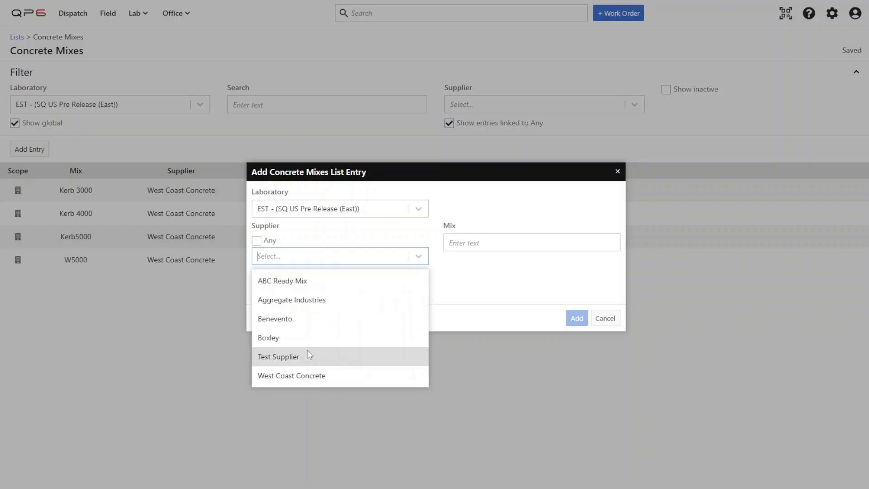
click(316, 322)
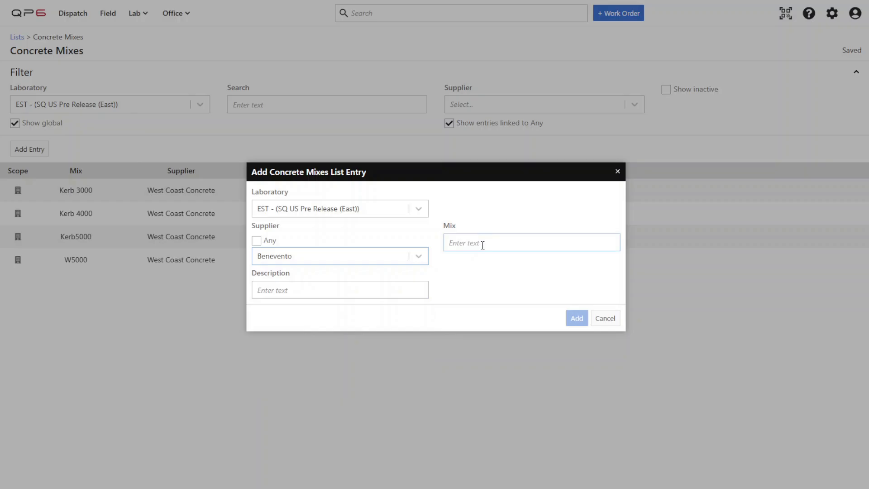
Name the mix Kerb 5000, describe it as "5000 psi Kerb Mix", and add the entry
click(482, 246)
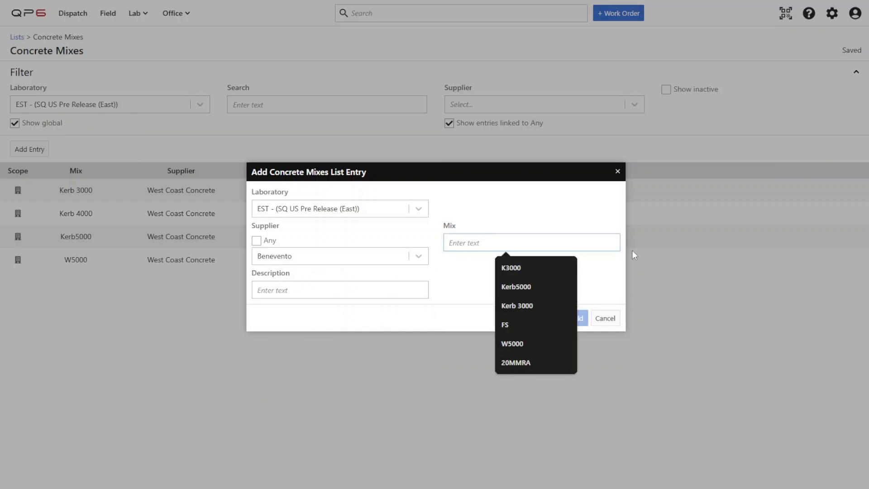
text(Ker)
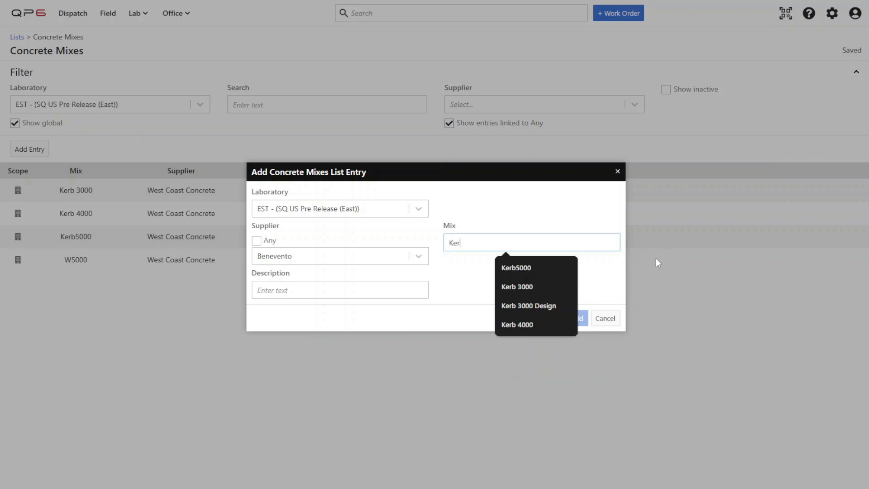
text(b 5000)
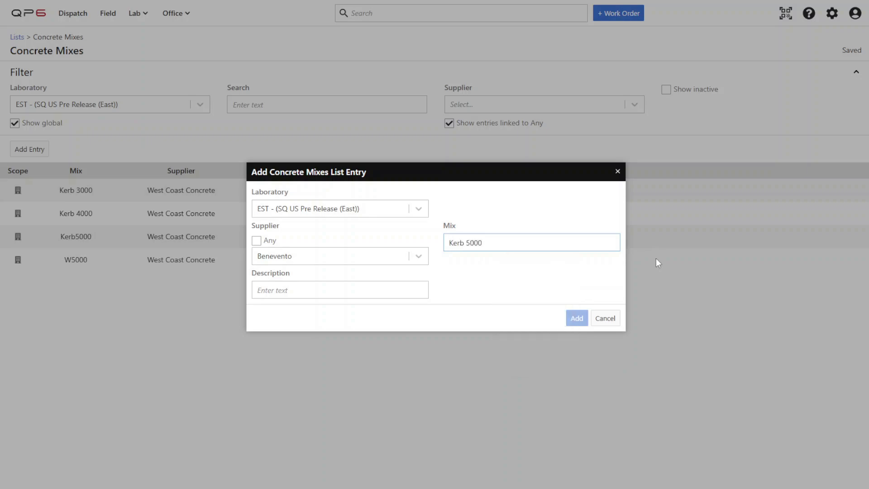
text(Kerb)
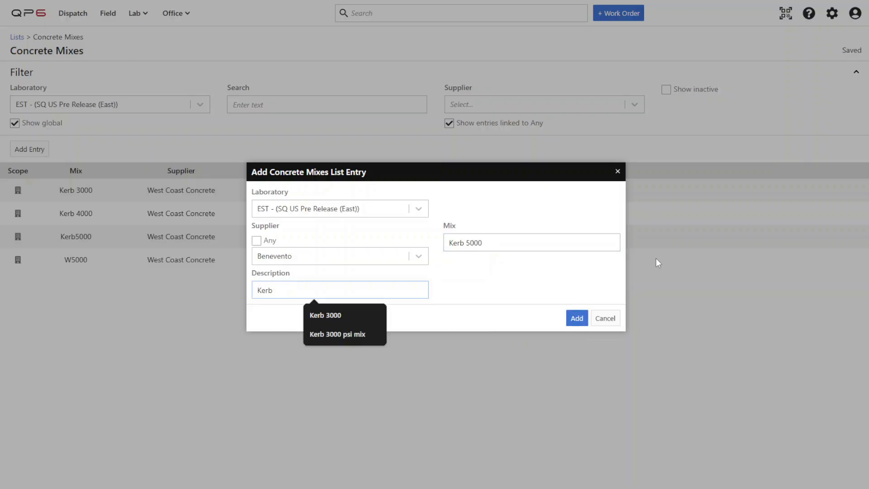
text(5000)
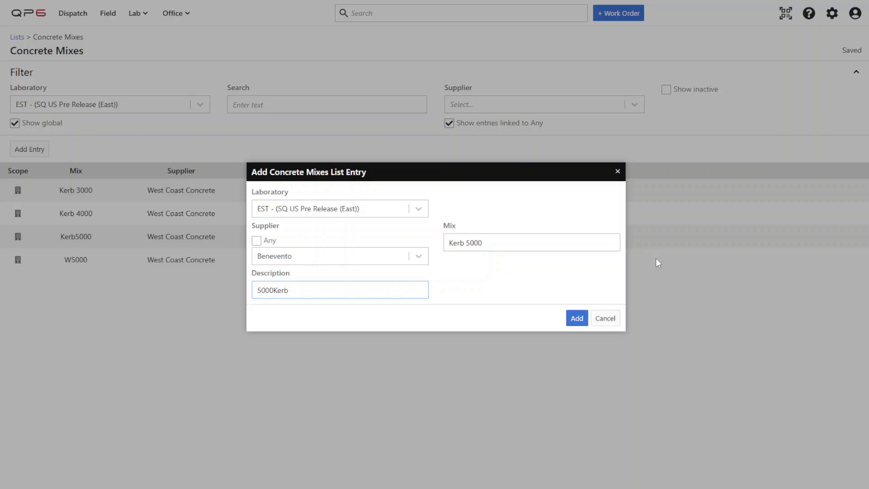
text( psi)
click(577, 318)
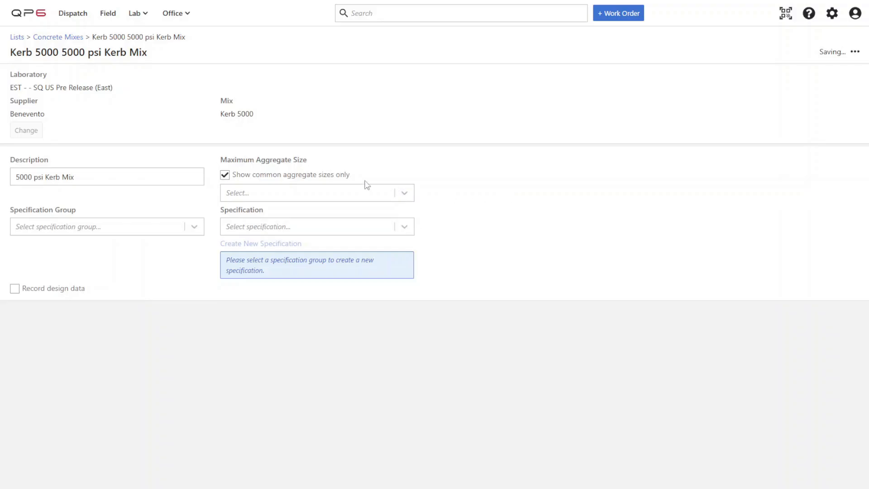
Set the mix's maximum aggregate size to 1/4" (6.30 mm) and its specification group to Concrete Specs
click(361, 198)
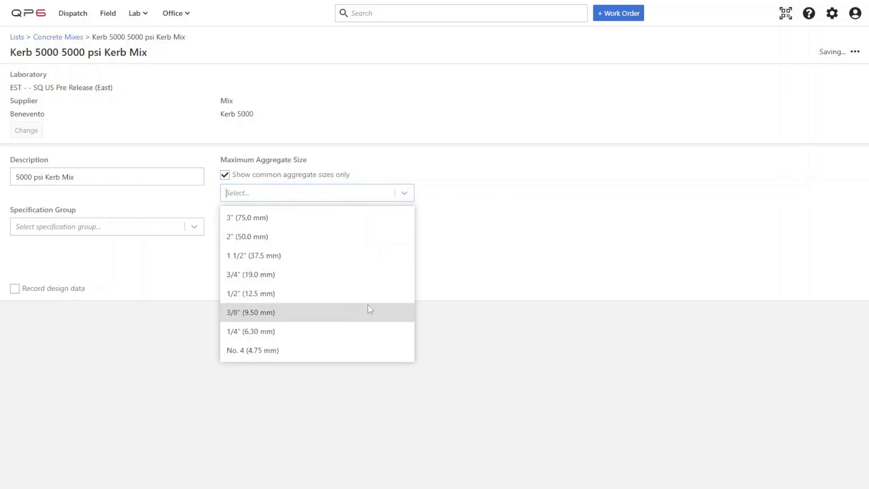
click(334, 336)
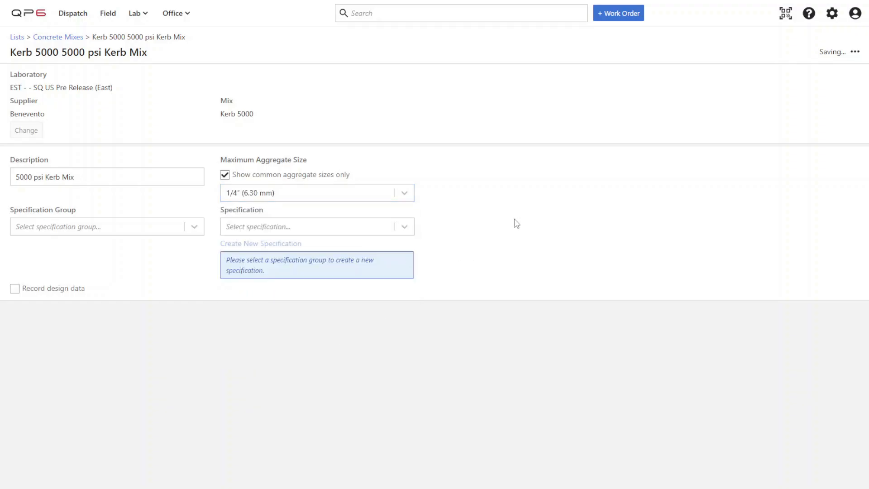
click(270, 229)
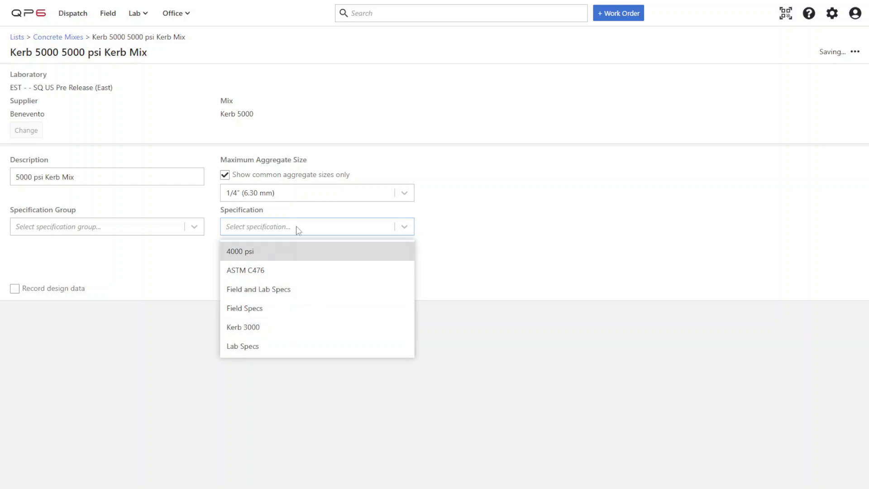
click(173, 227)
click(93, 255)
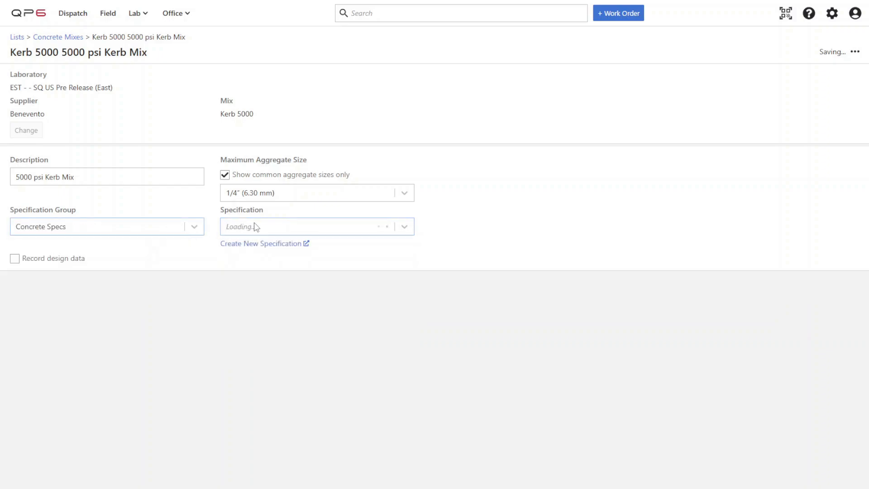
click(254, 226)
click(520, 204)
Create a new specification named "5000 psi mix" in the Concrete Specs group with sample type Concrete Sample
click(270, 247)
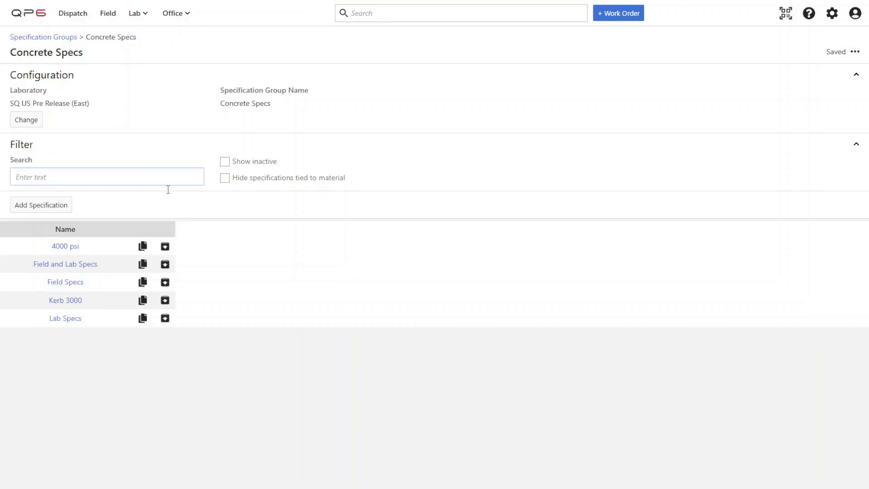
click(36, 211)
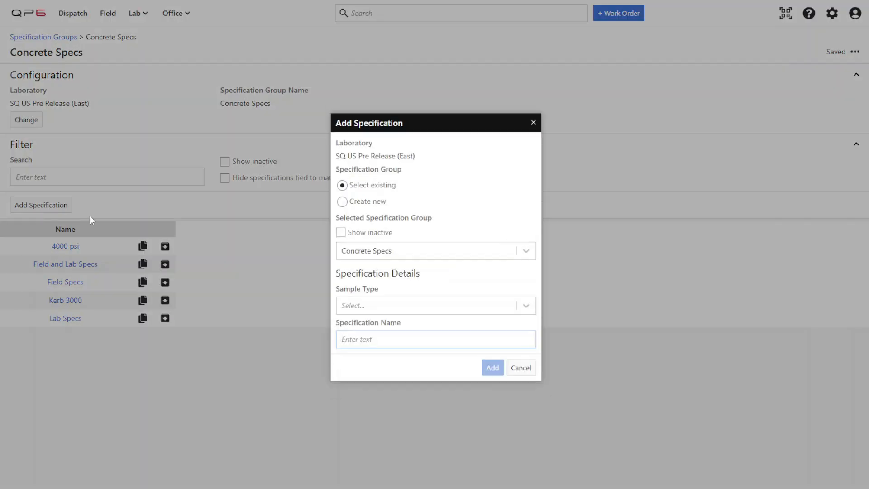
click(451, 309)
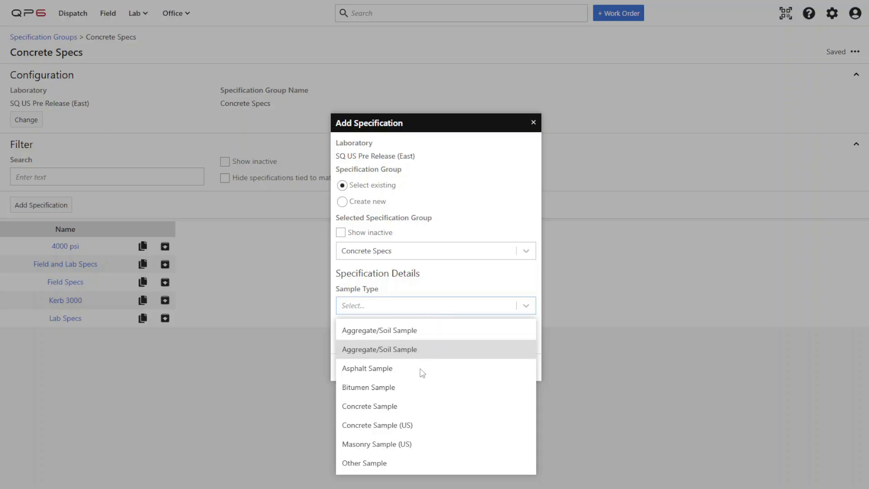
click(417, 407)
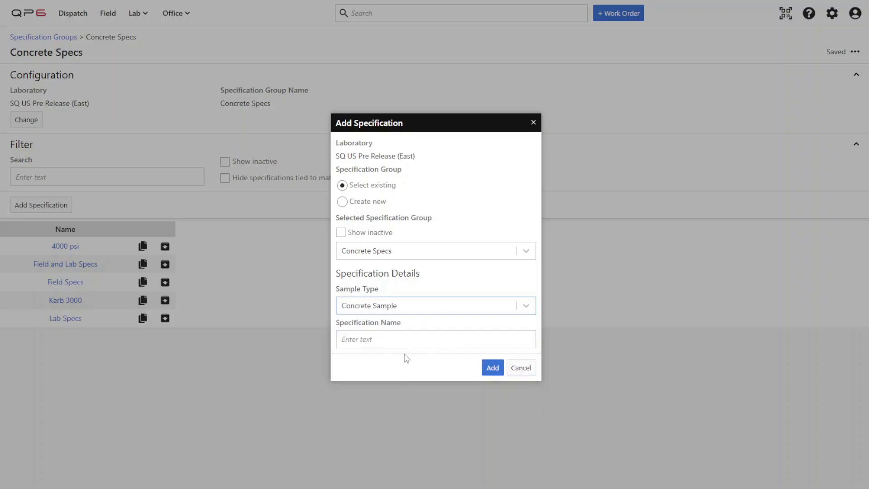
click(405, 344)
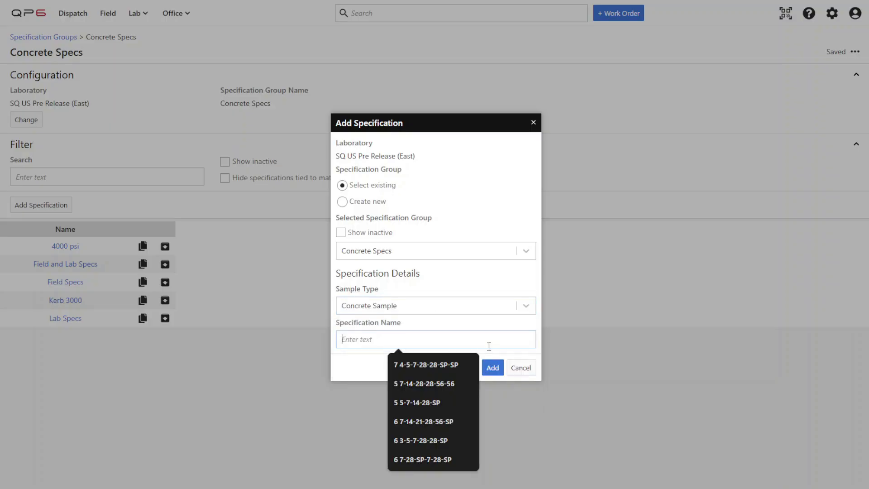
text(5000)
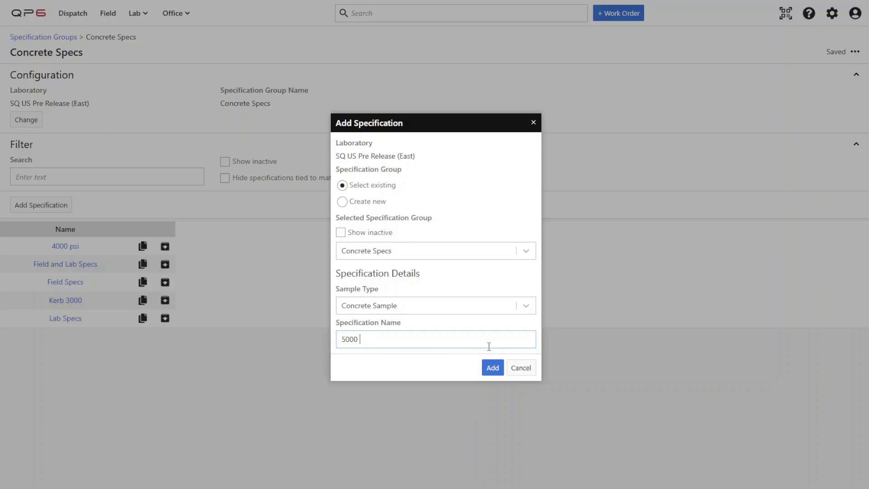
text( psi mix)
click(484, 370)
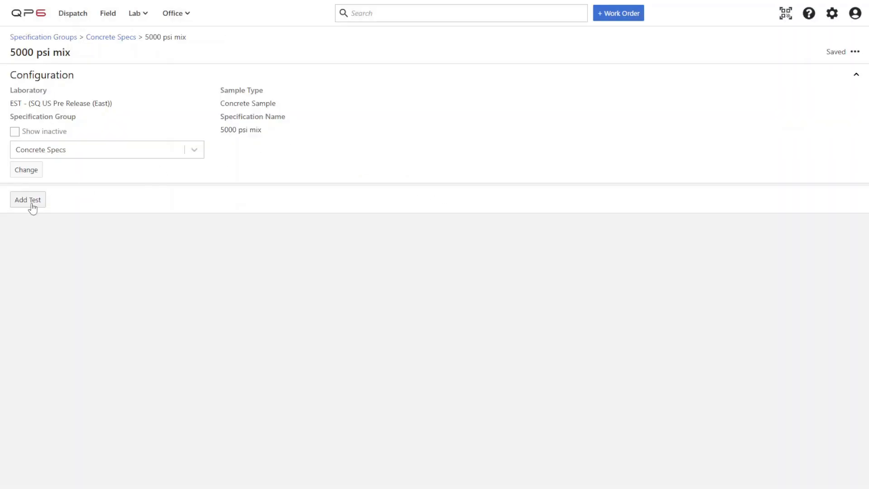
Add the Compressive Strength [ASTM C39] (140015) test to the 5000 psi mix specification
click(22, 206)
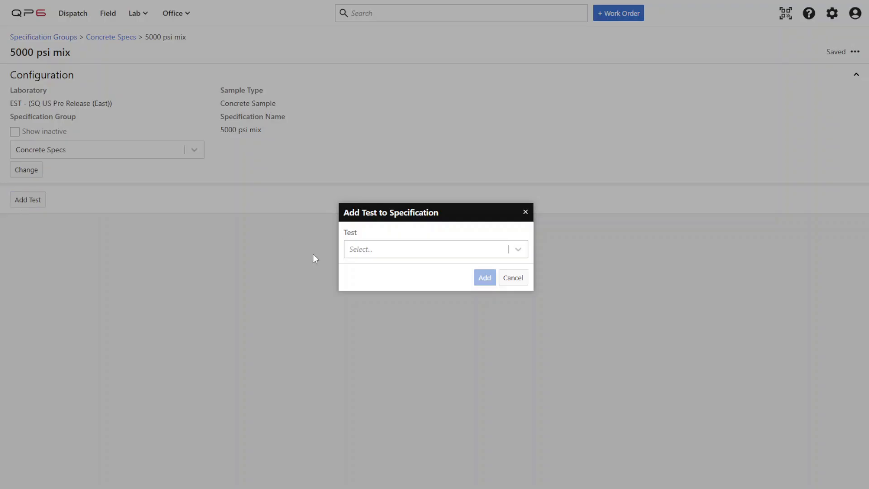
click(396, 249)
text(c39)
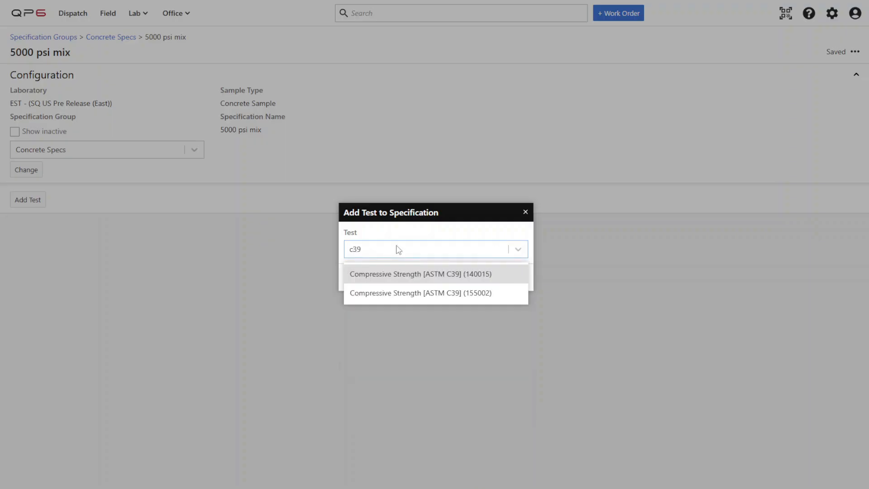
click(438, 273)
click(485, 277)
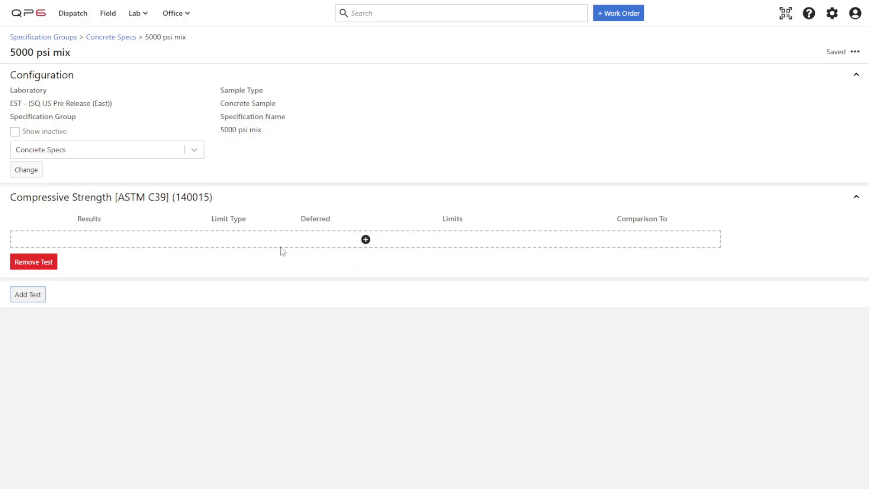
Add a Compressive Strength (psi) limit of Greater than or Equal to 5000 to the ASTM C39 (140015) test
click(285, 242)
click(135, 239)
click(126, 261)
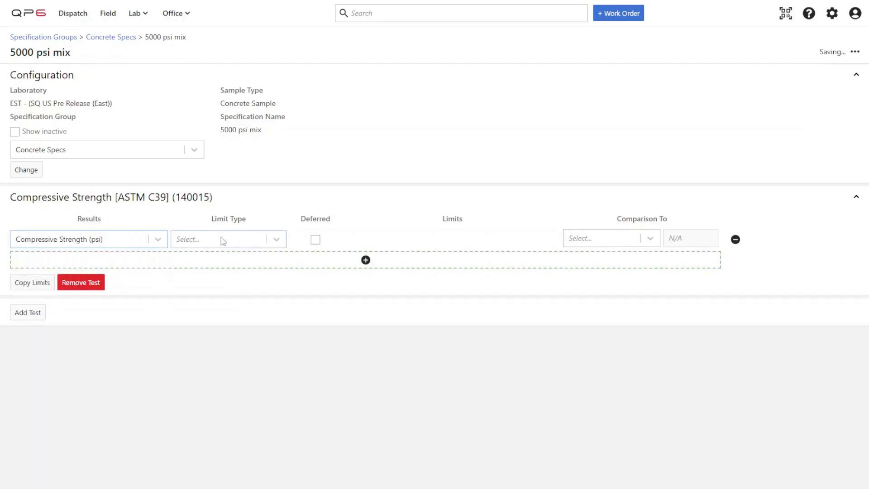
click(222, 240)
click(212, 338)
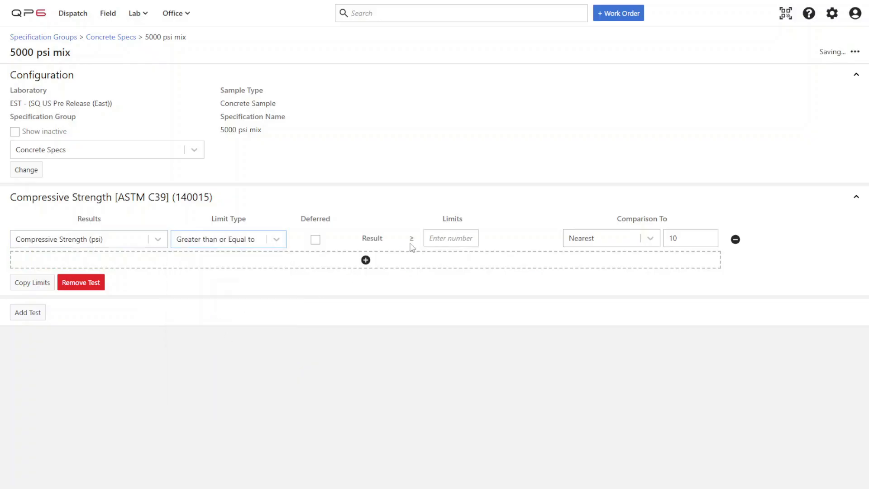
click(453, 238)
text(5000)
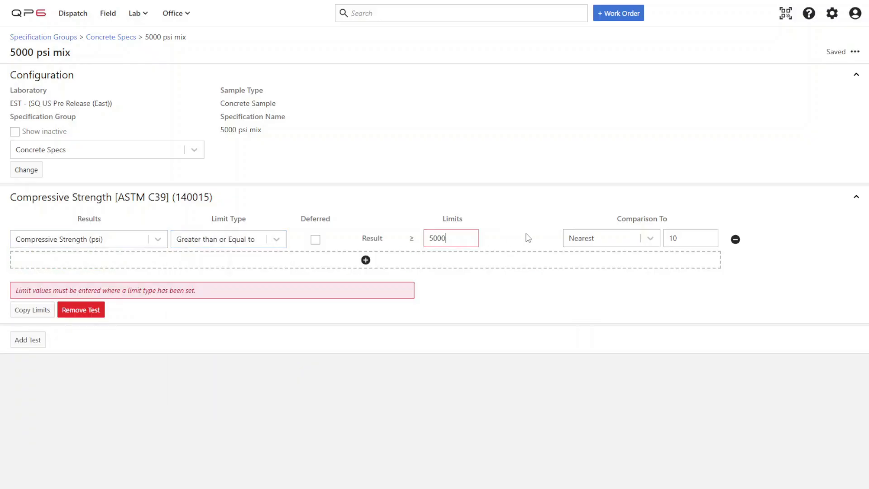
click(721, 304)
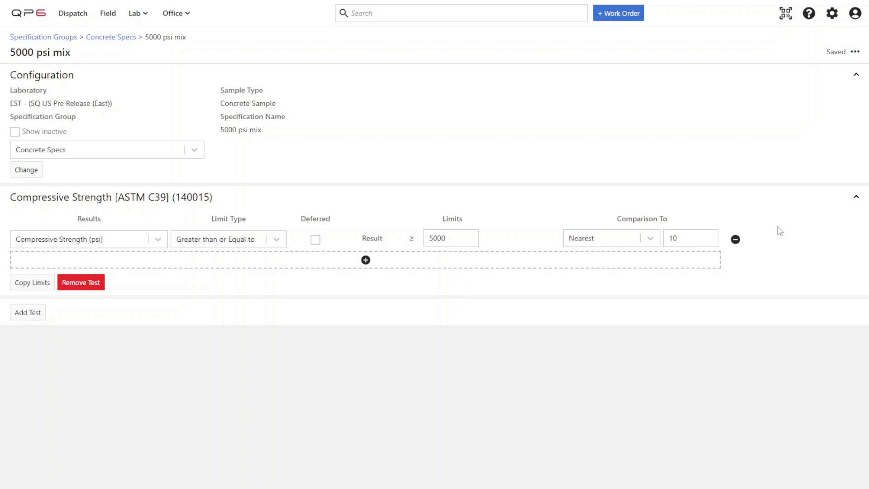
Add the Compressive Strength [ASTM C39] (155002) test to the 5000 psi mix specification
click(34, 318)
click(386, 250)
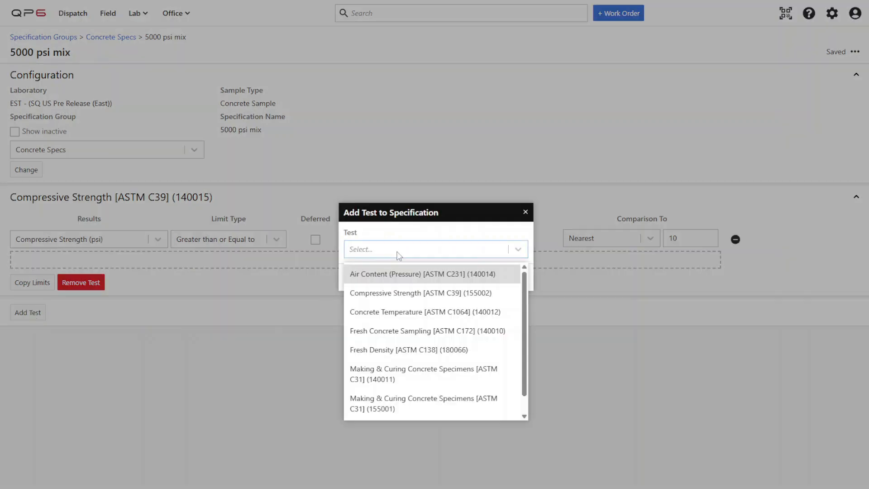
text(c39)
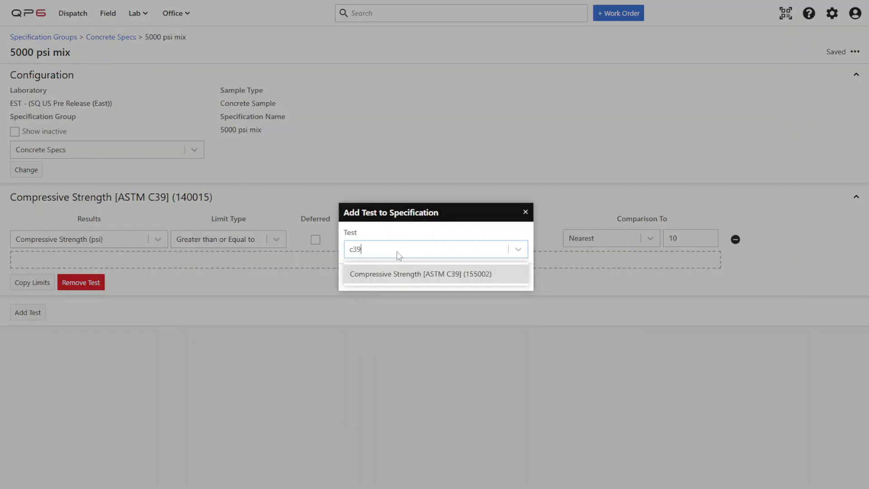
click(462, 273)
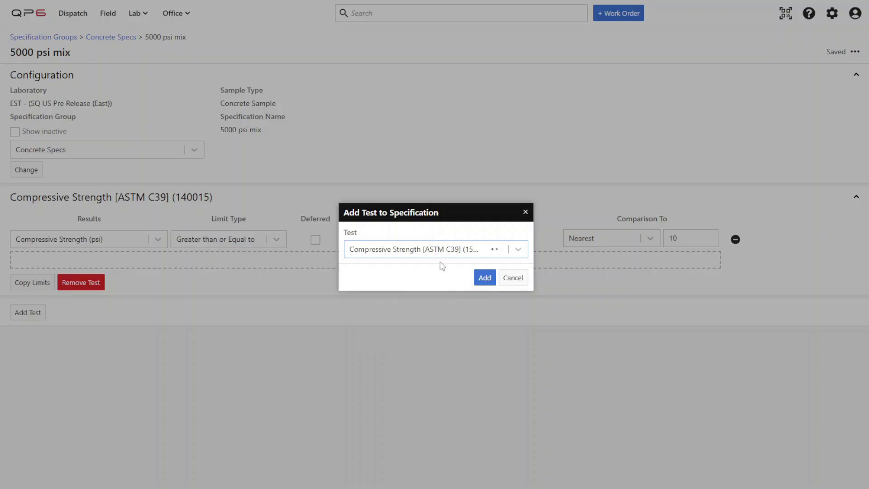
click(484, 276)
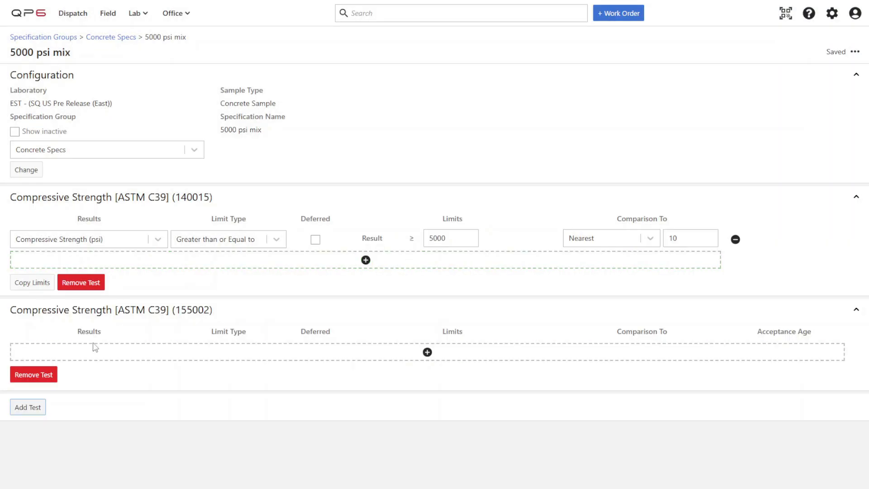
Add a Strength Summary - Mean Strength (psi) limit of Greater than or Equal to 5000 to the ASTM C39 (155002) test
click(83, 351)
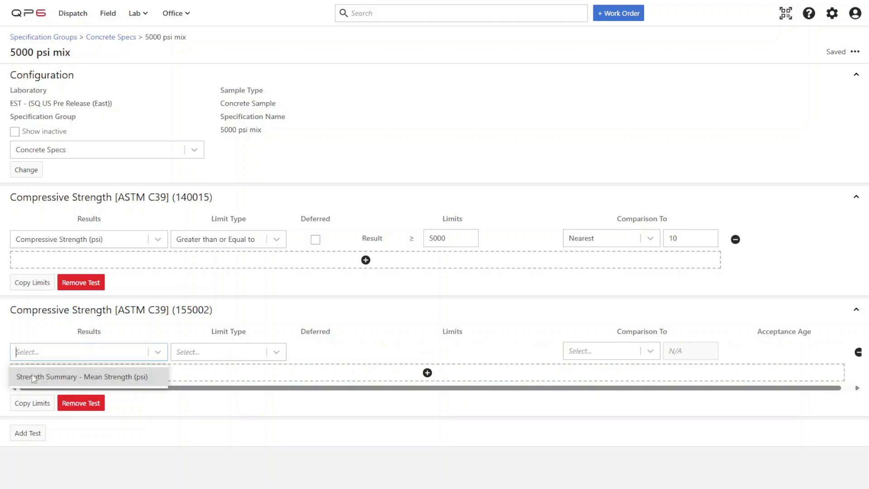
click(115, 383)
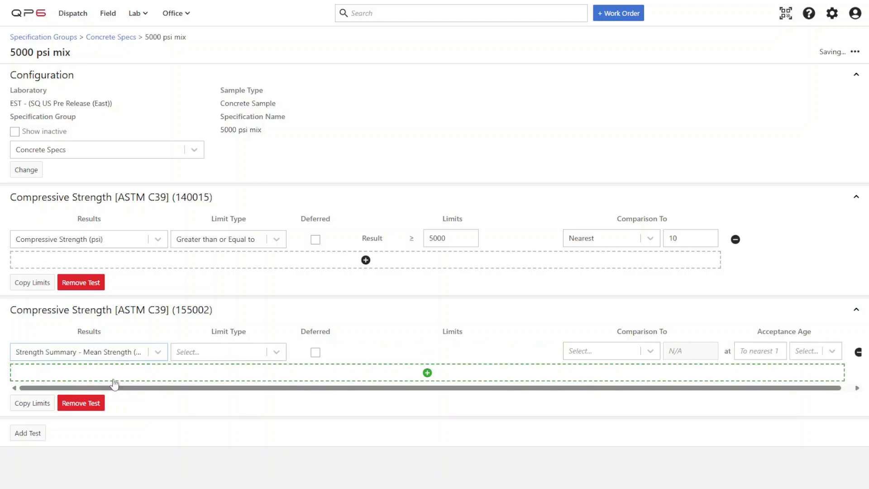
click(239, 355)
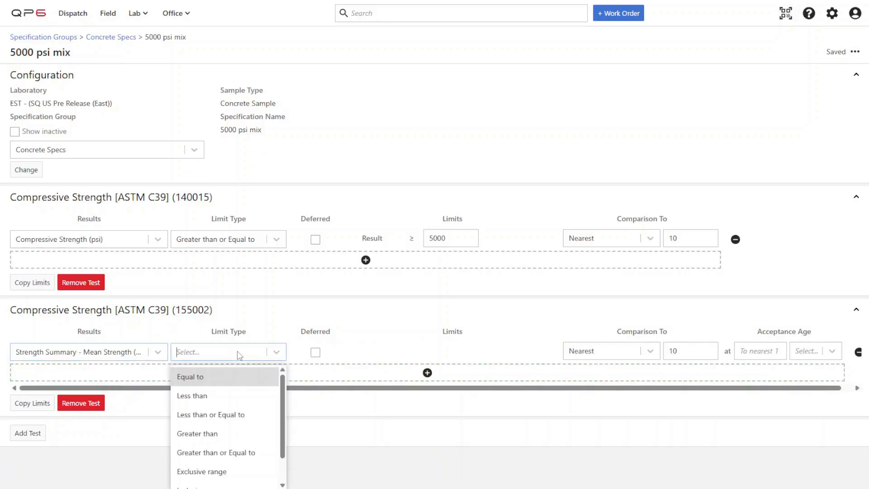
click(213, 451)
click(445, 351)
text(5000)
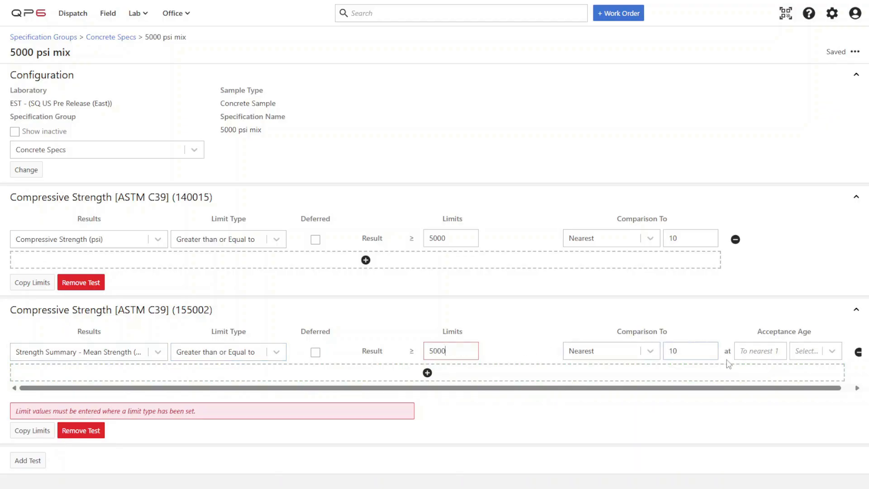
Set the acceptance age of the mean strength limit to 28 Days
click(753, 351)
text(28)
click(806, 355)
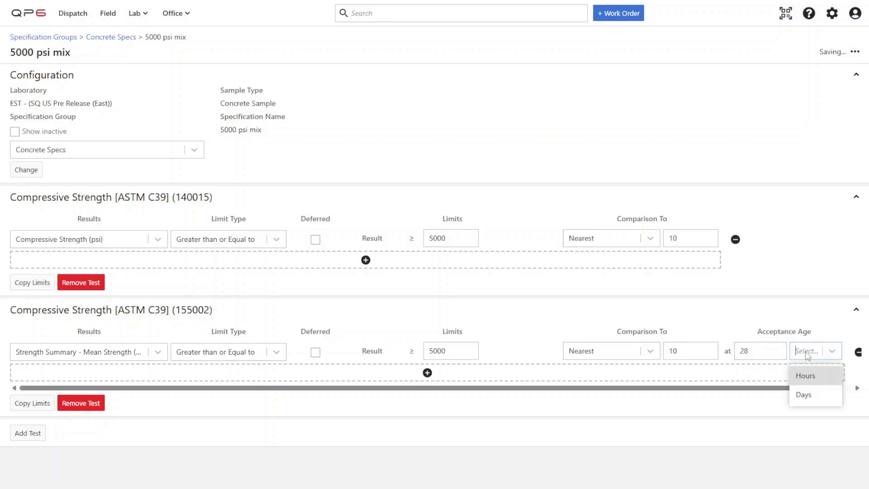
click(808, 391)
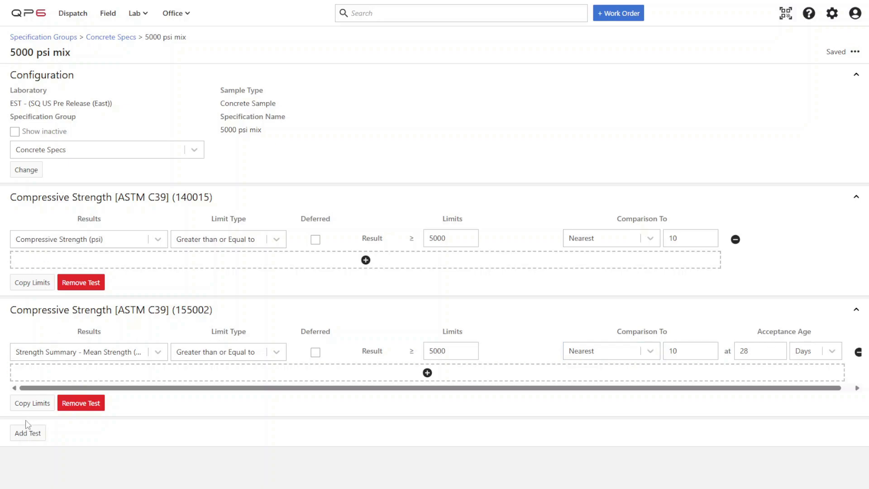
Add the Slump [ASTM C143] (140013) test to the 5000 psi mix specification
click(28, 433)
click(422, 255)
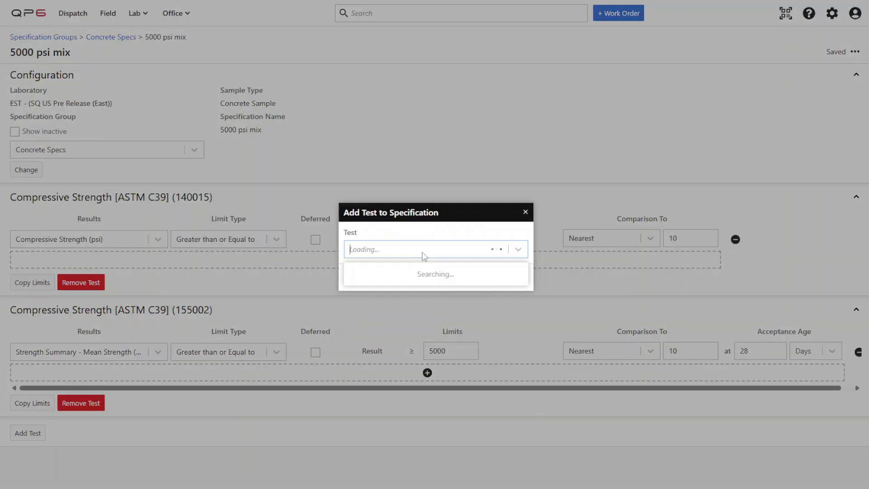
text(slump)
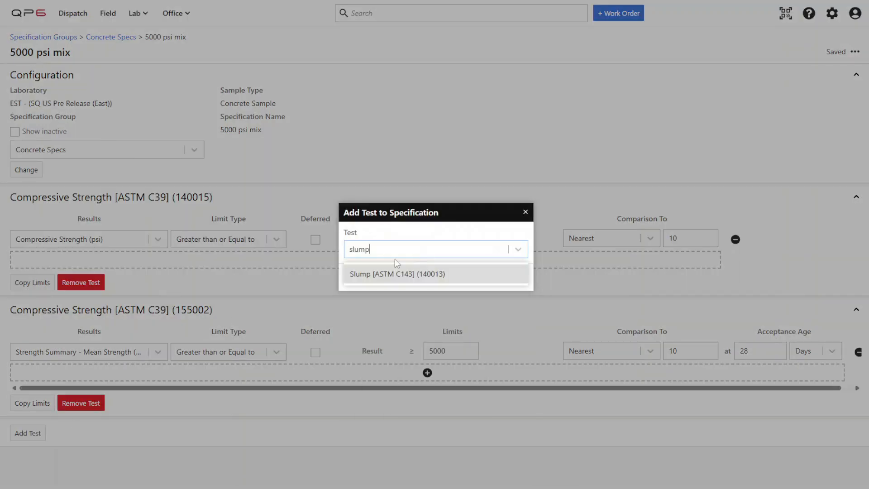
click(396, 274)
click(483, 277)
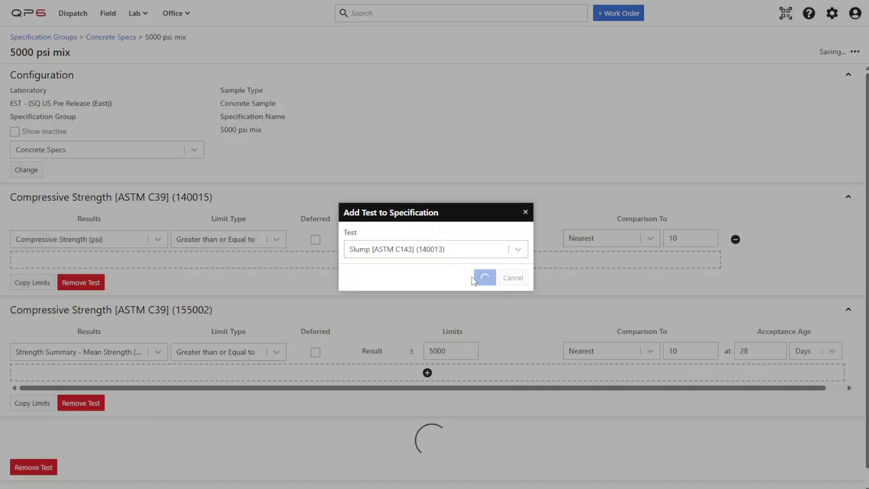
Add a Slump (in) limit to the slump test as an Inclusive range from 3 to 5
click(365, 423)
scroll(454, 320, down, 1)
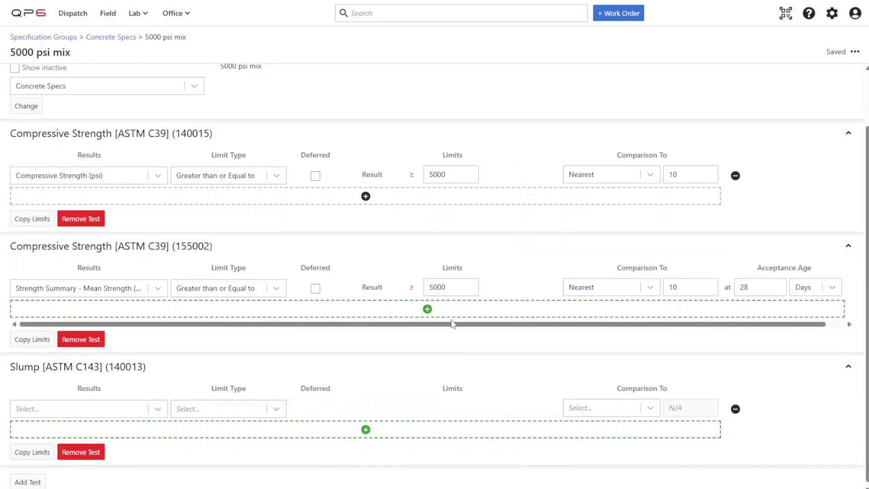
click(124, 404)
click(98, 433)
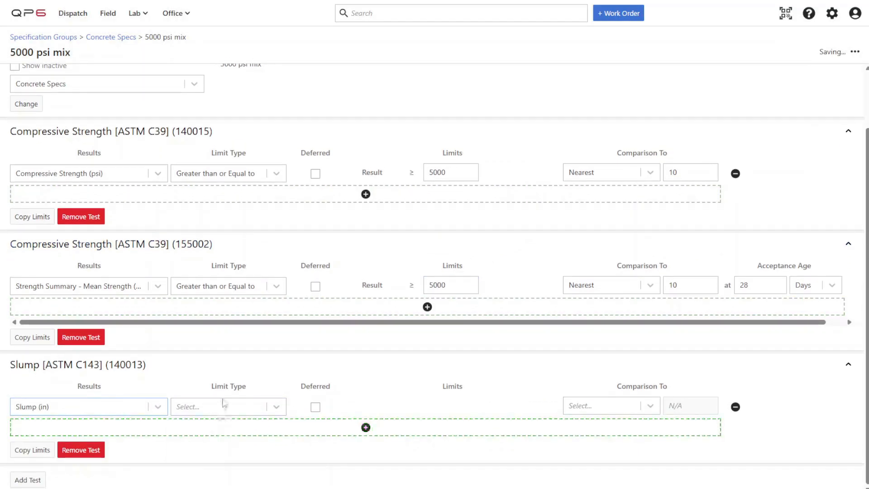
click(225, 404)
scroll(219, 454, down, 2)
click(219, 456)
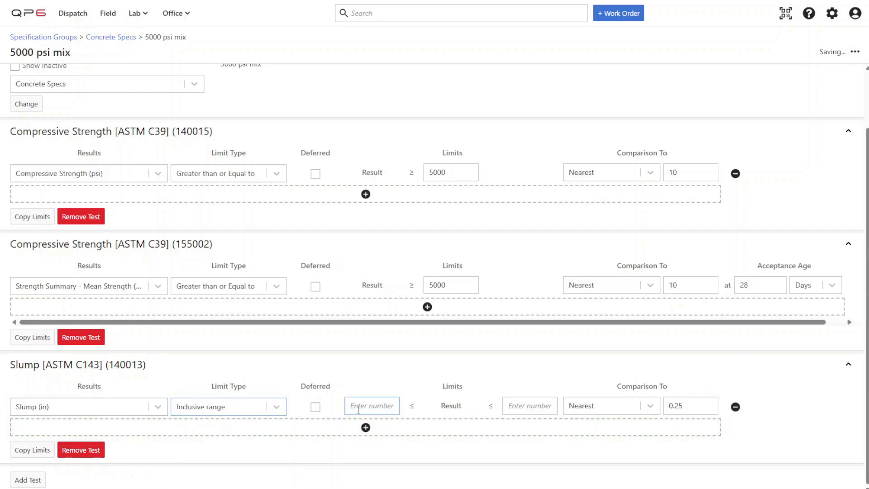
text(3)
click(511, 406)
text(5)
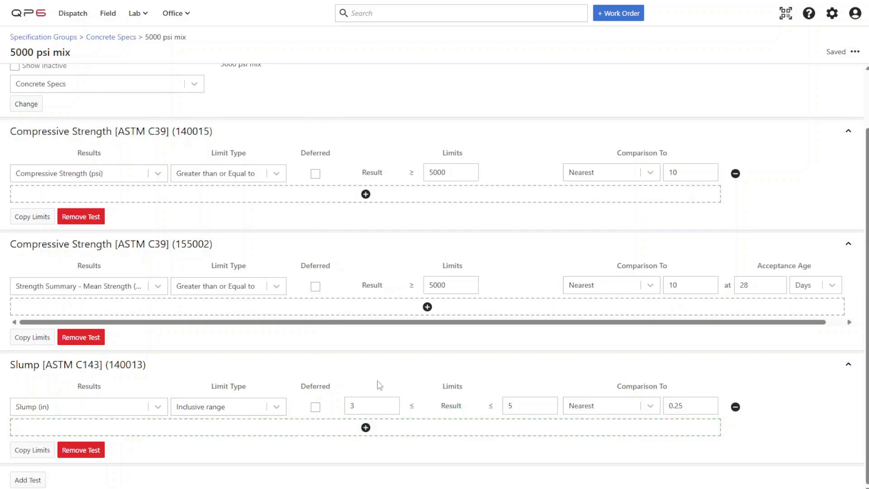
Add the Air Content (Pressure) [ASTM C231] (140014) test to the 5000 psi mix specification
click(43, 481)
click(392, 249)
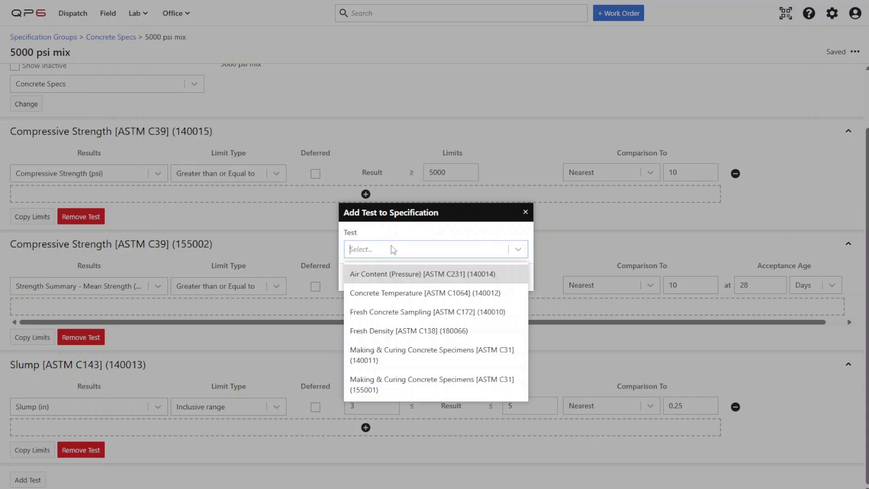
click(413, 273)
click(485, 277)
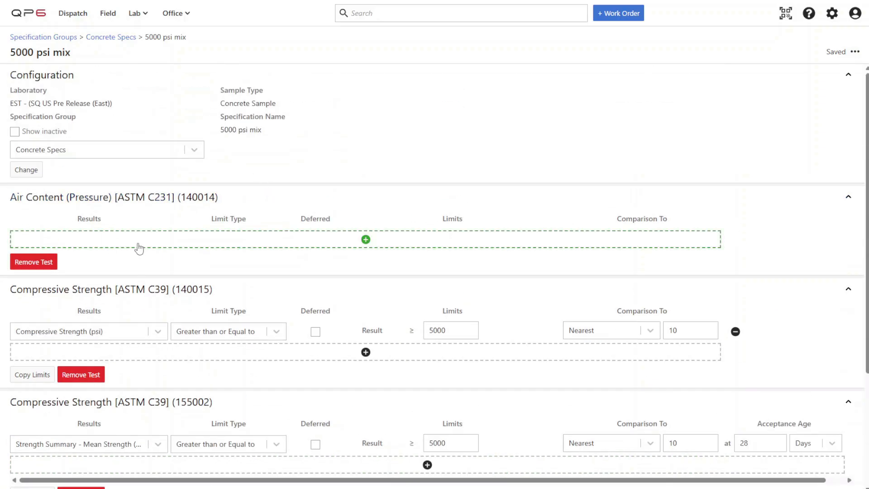
Add an Air Content (%) limit of type Inclusive range to the air content test and mark it as deferred
click(129, 246)
click(109, 237)
click(55, 262)
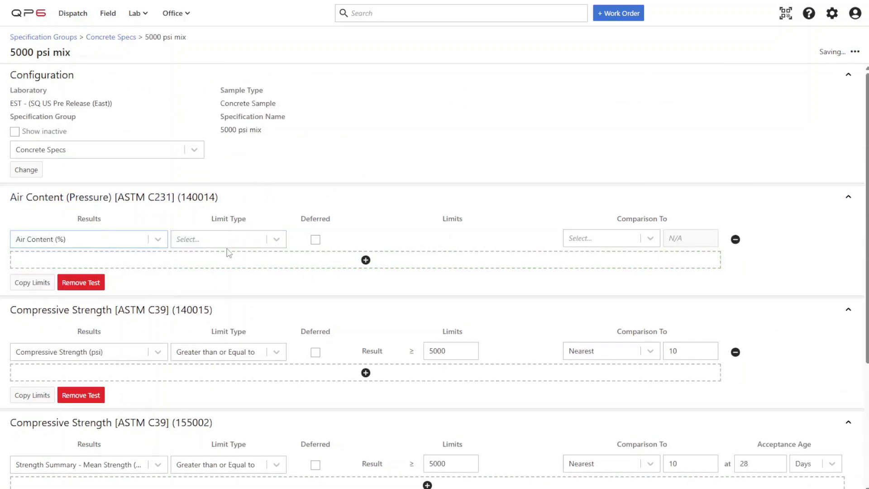
click(217, 239)
click(225, 377)
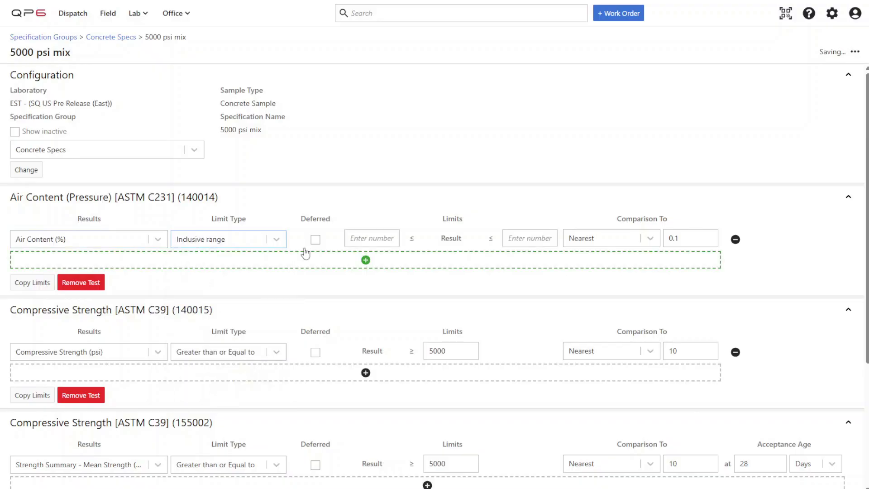
click(315, 239)
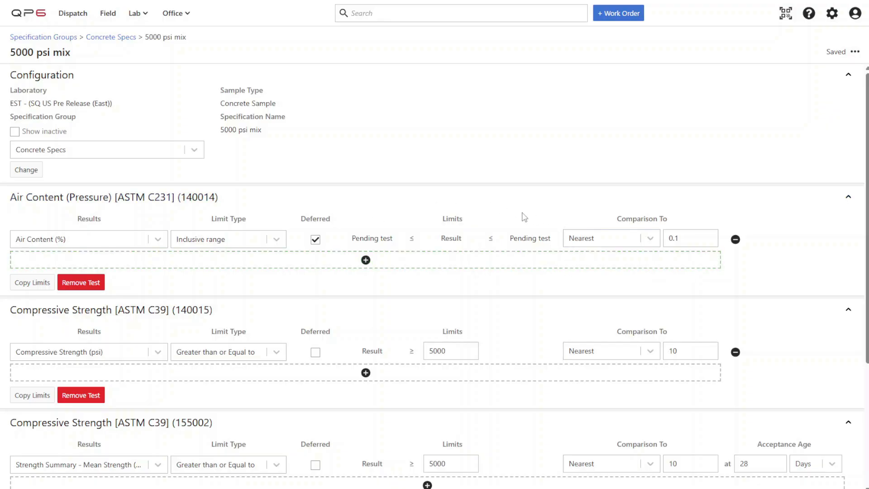
scroll(543, 233, down, 2)
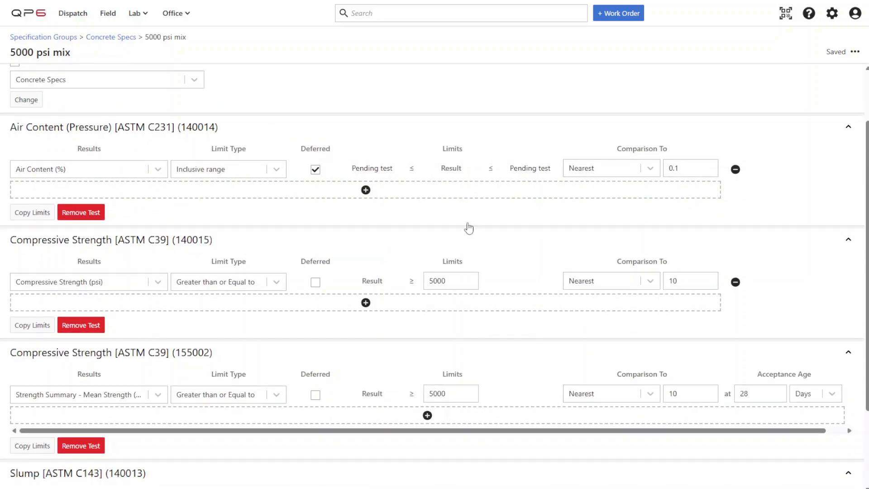
scroll(509, 262, down, 3)
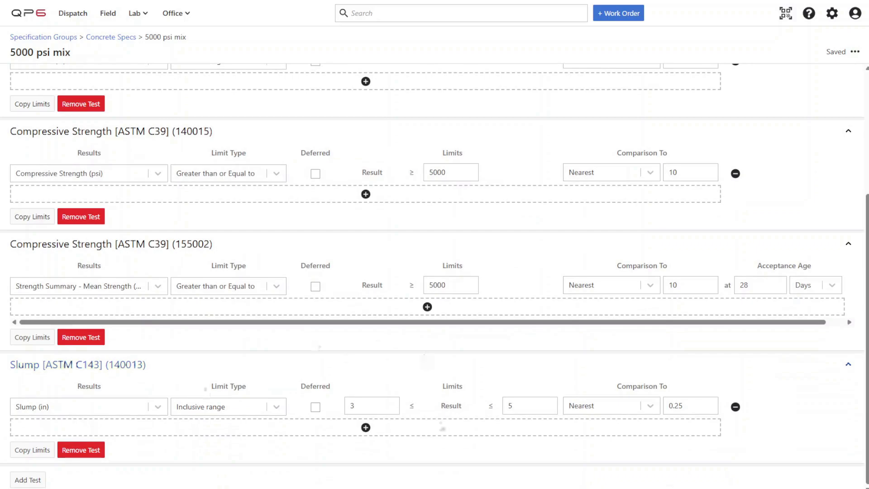
scroll(488, 231, up, 5)
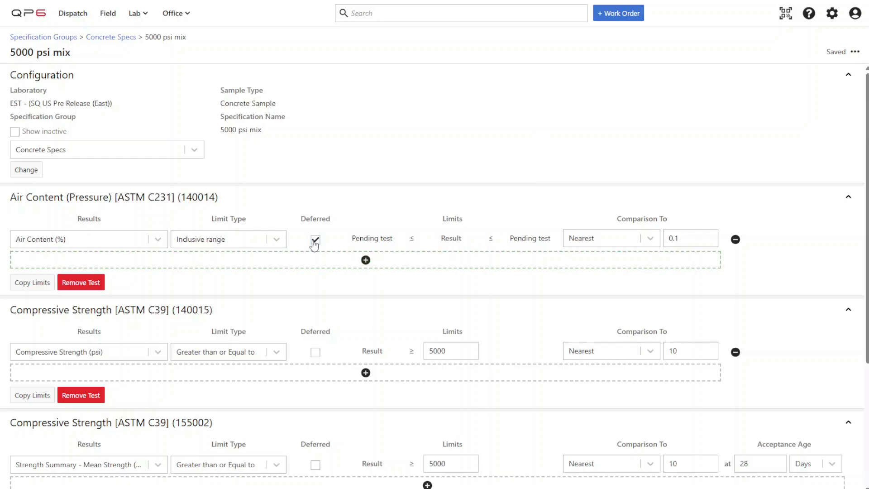
scroll(524, 246, down, 5)
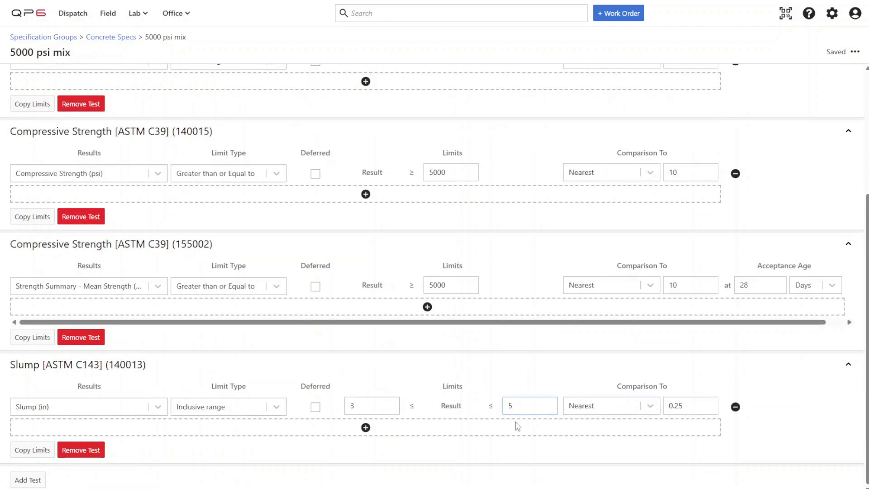
scroll(545, 380, up, 4)
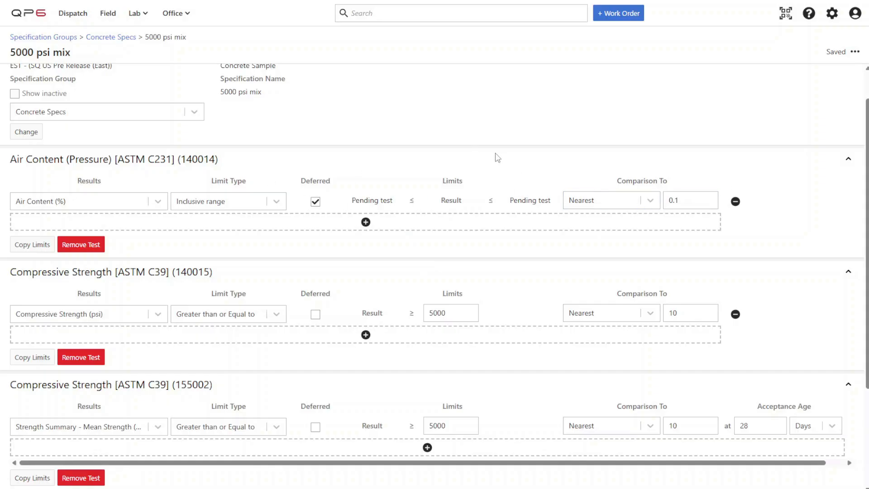
scroll(514, 177, up, 1)
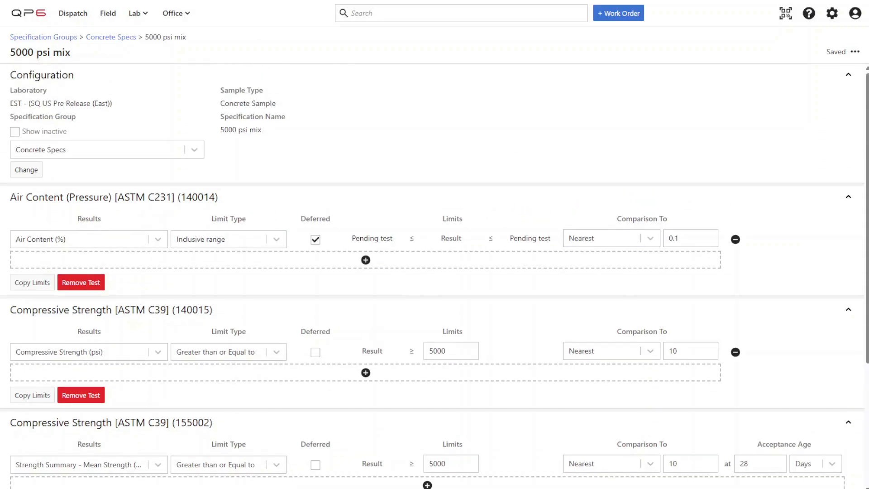
Return to the Kerb 5000 concrete mix page and reload it to refresh the available specifications
click(86, 1)
click(394, 232)
click(393, 226)
click(393, 225)
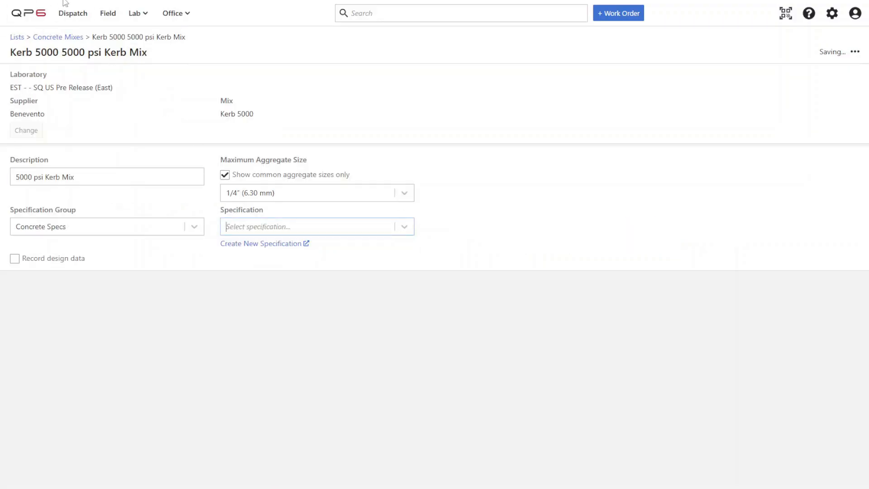
key(F5)
click(479, 55)
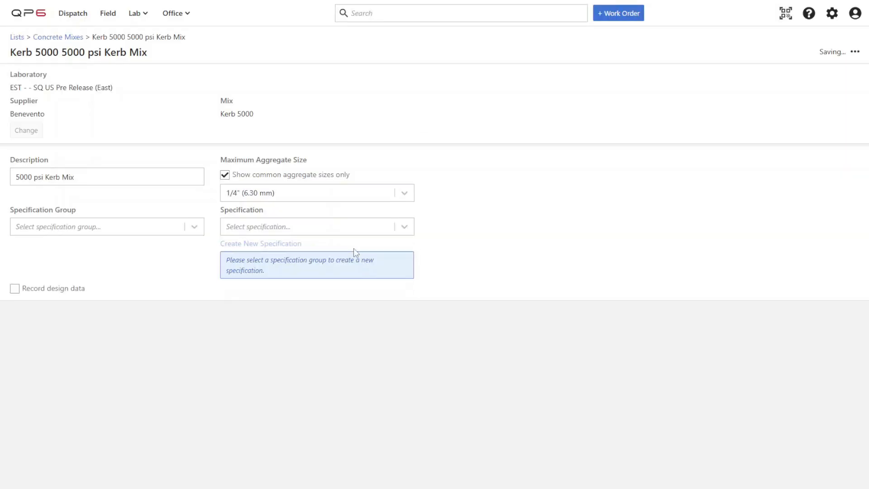
Assign the Concrete Specs specification group and the 5000 psi mix specification to the Kerb 5000 mix
click(49, 233)
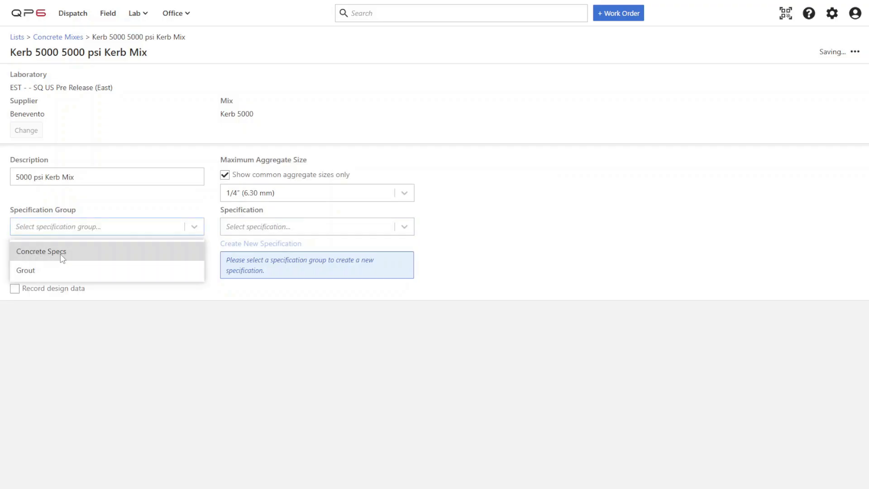
click(60, 251)
click(260, 226)
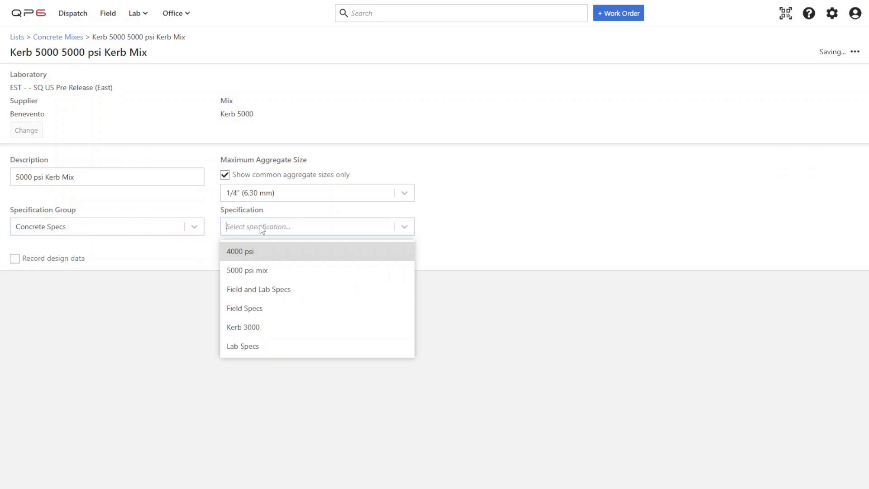
click(284, 270)
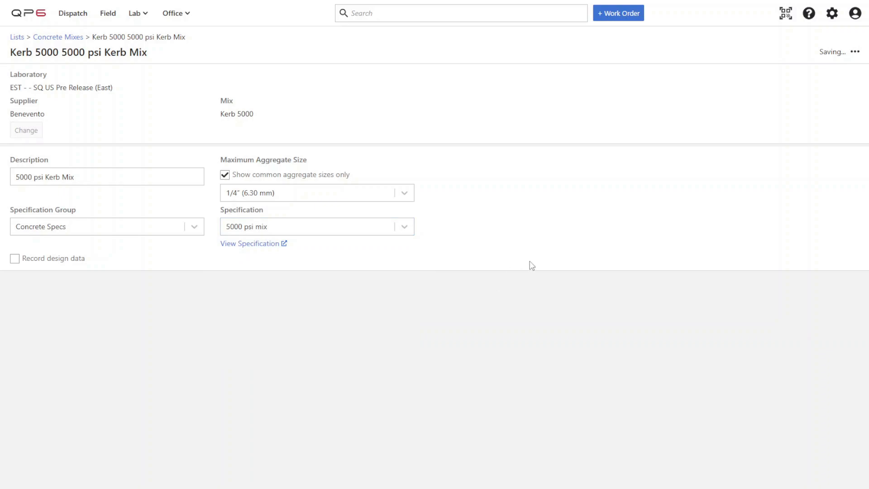
Enable recording of design data for the mix and add a material row of type Cement
click(18, 260)
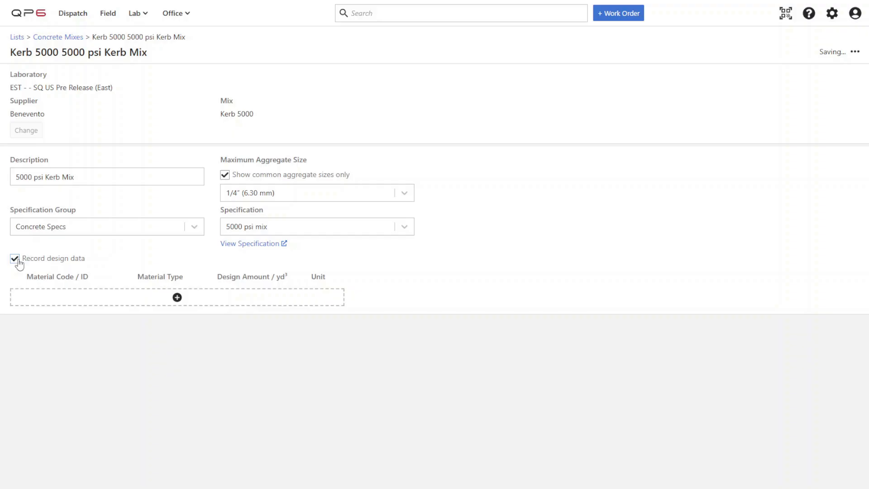
click(113, 306)
click(149, 297)
click(144, 323)
Add a second material row of type Fine Aggregate to the design data and set its absorption to 3.0 %
click(145, 318)
scroll(159, 395, down, 2)
scroll(161, 396, down, 1)
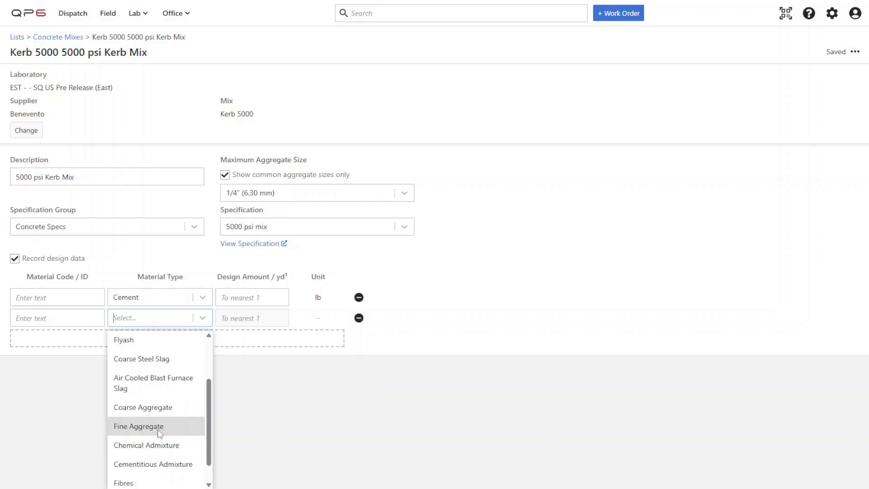
click(156, 425)
click(407, 318)
text(3.0)
Turn off the recording of design data for the mix and accept clearing its constituent data
click(37, 298)
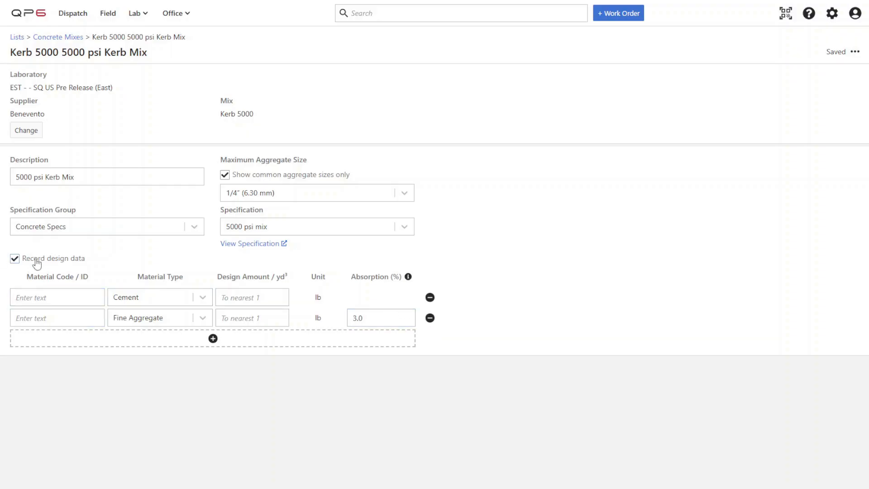
click(36, 261)
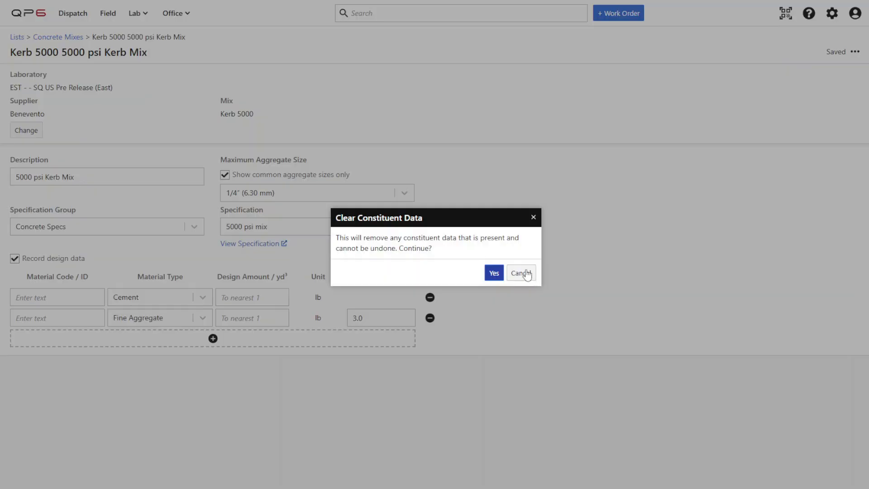
click(494, 272)
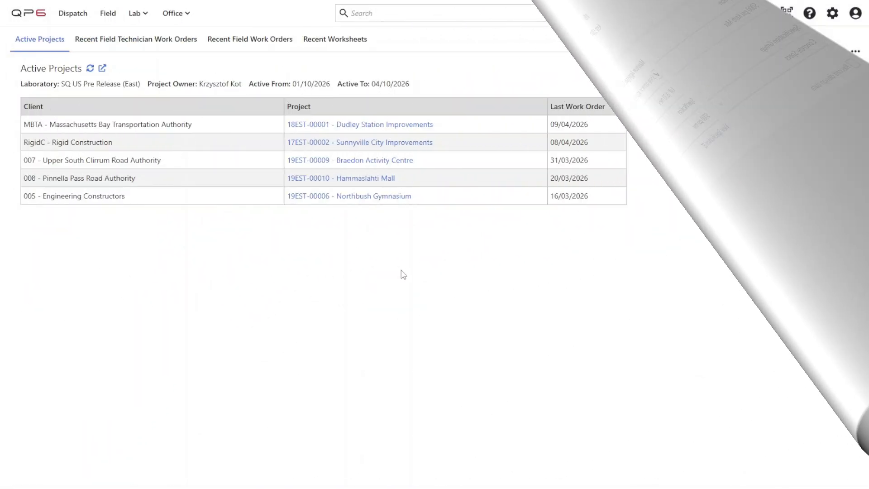
Open the Concrete Specimen Set Templates reference list and filter it to the global laboratory
click(192, 15)
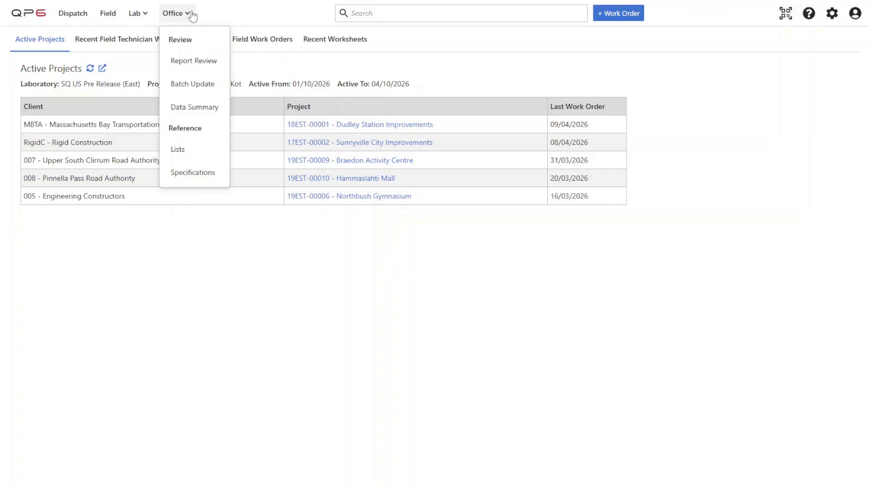
click(206, 157)
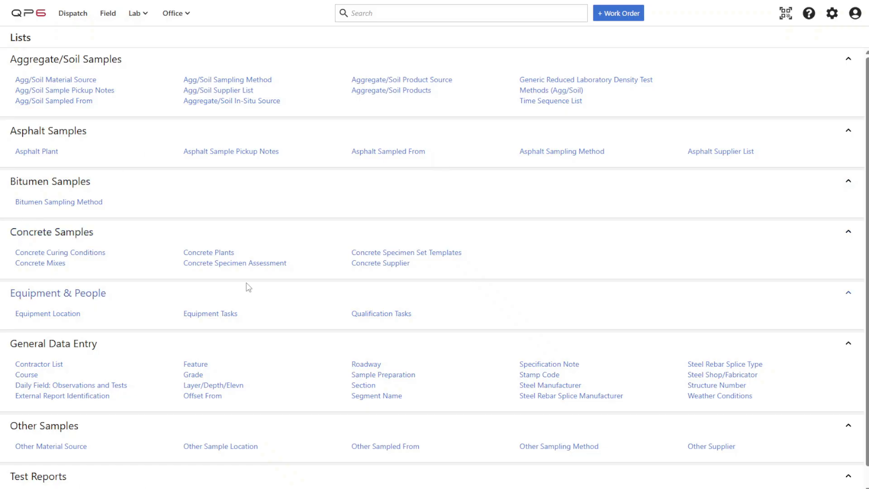
click(453, 254)
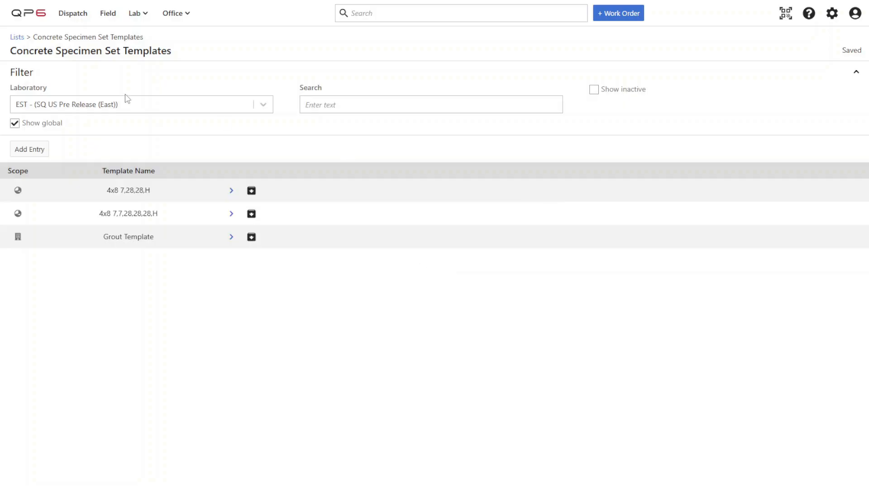
click(131, 109)
click(132, 111)
click(75, 106)
click(38, 145)
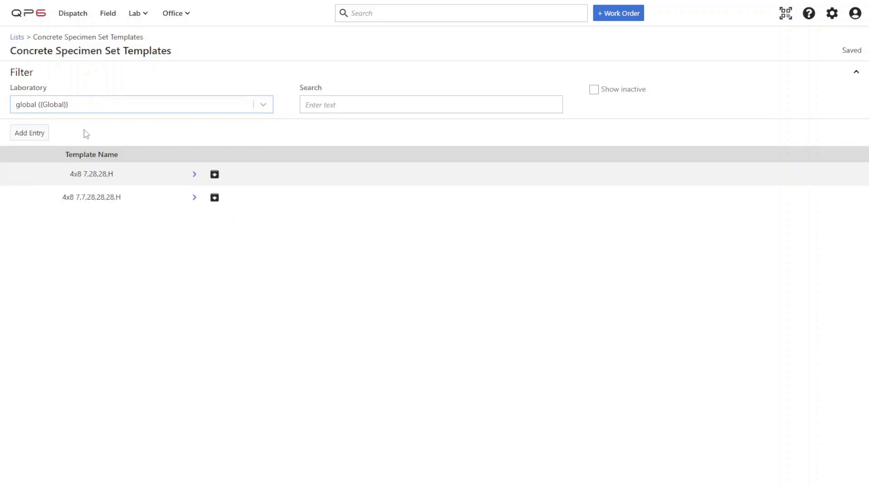
Add a global specimen set template named 6x12 7,7,28,28,H,H
click(29, 133)
click(358, 266)
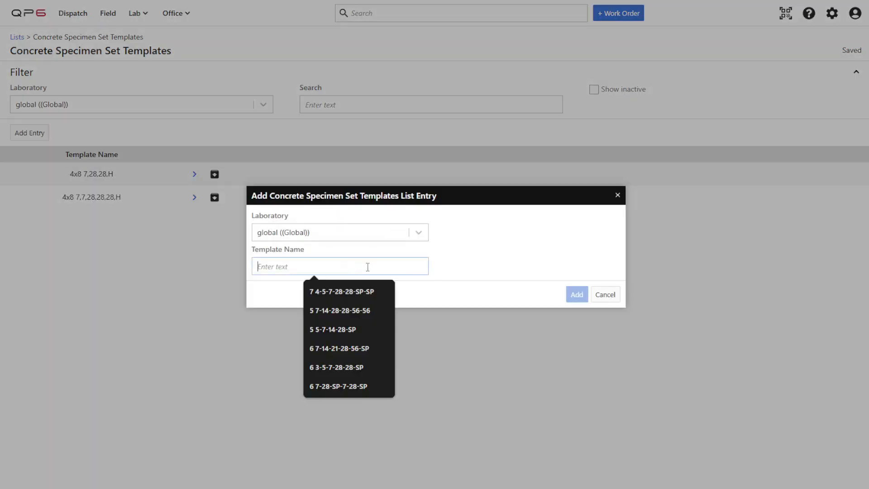
text(6x12 7,7,28,28,H,H)
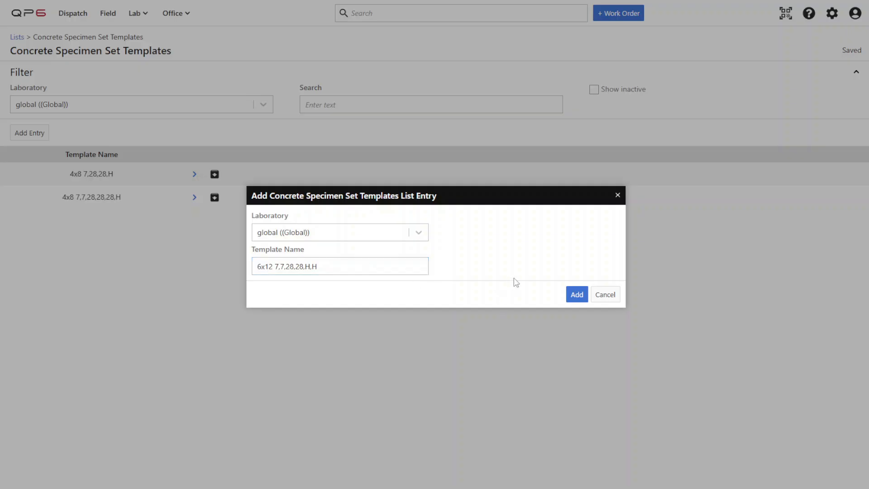
click(566, 292)
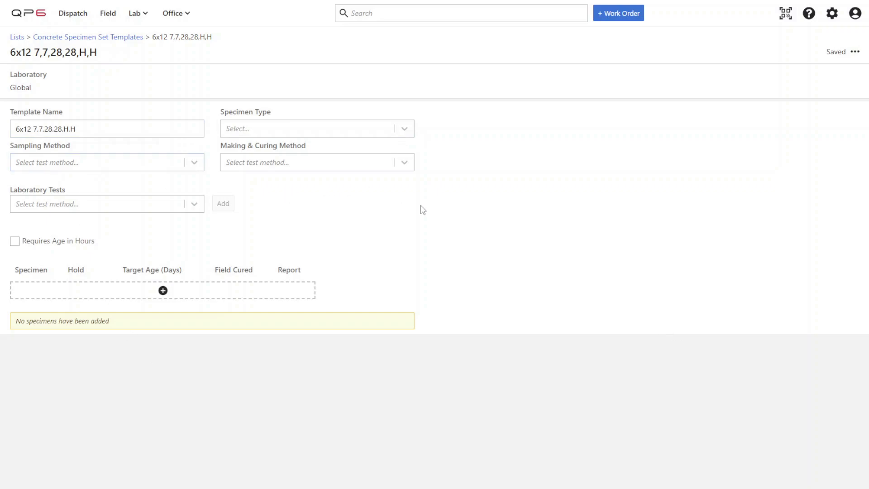
Set the specimen type to Cylinder, sampling to Fresh Concrete Sampling [ASTM C172], and making and curing to Making & Curing Concrete Specimens
click(383, 132)
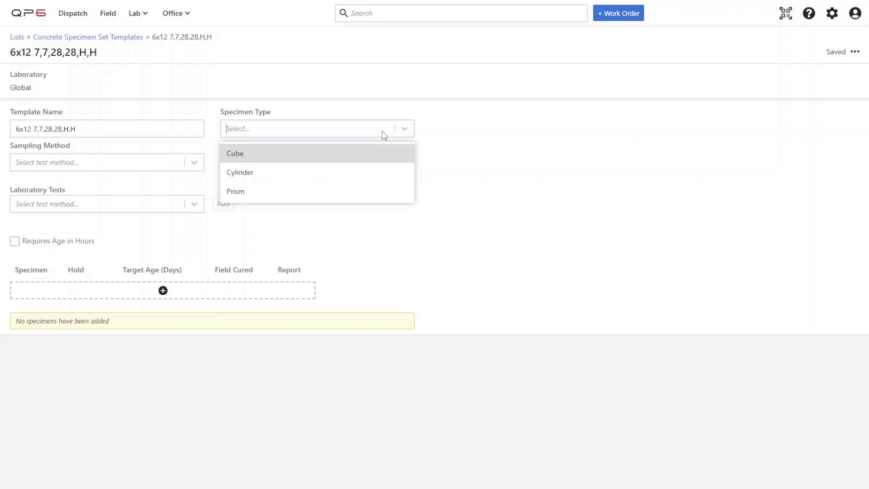
click(258, 178)
click(105, 164)
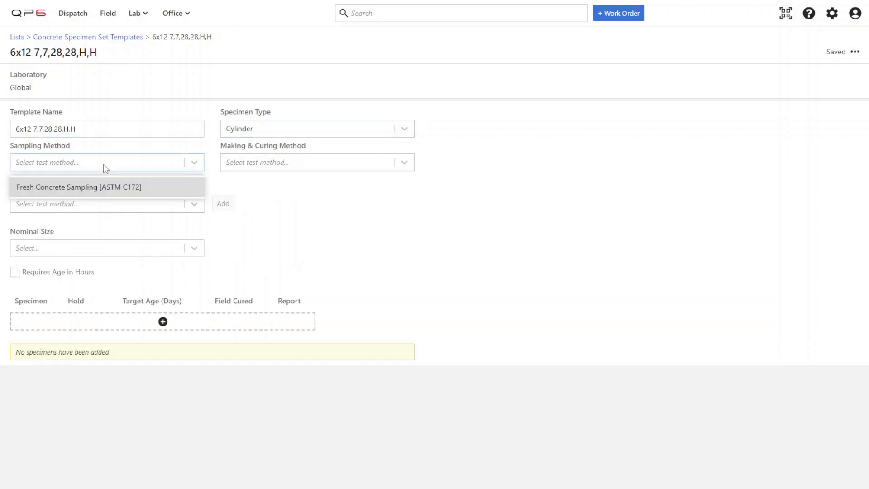
click(103, 165)
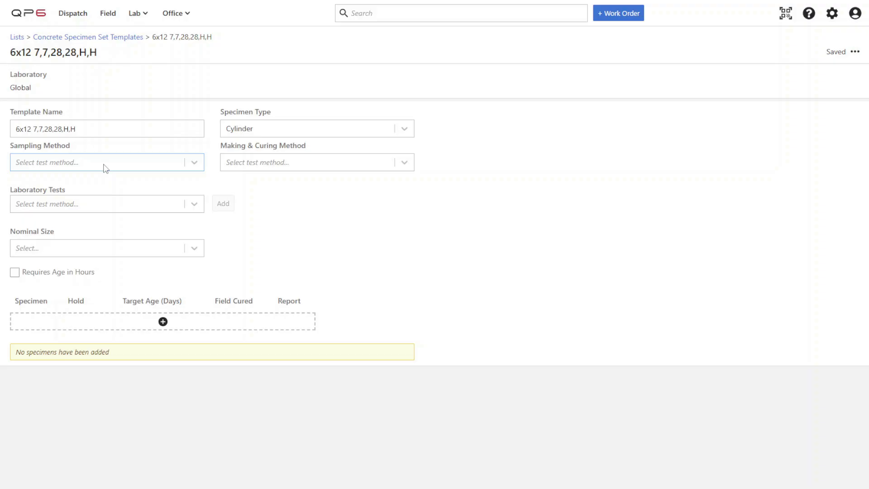
click(102, 170)
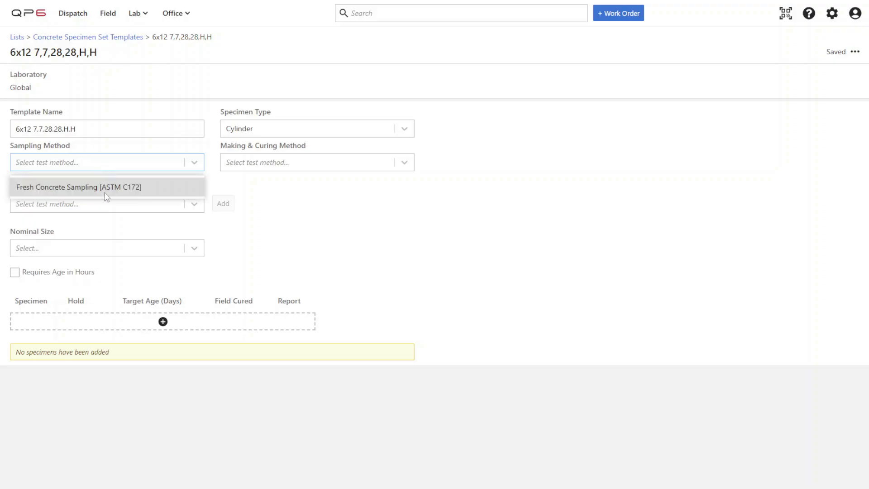
click(105, 188)
click(303, 163)
click(298, 192)
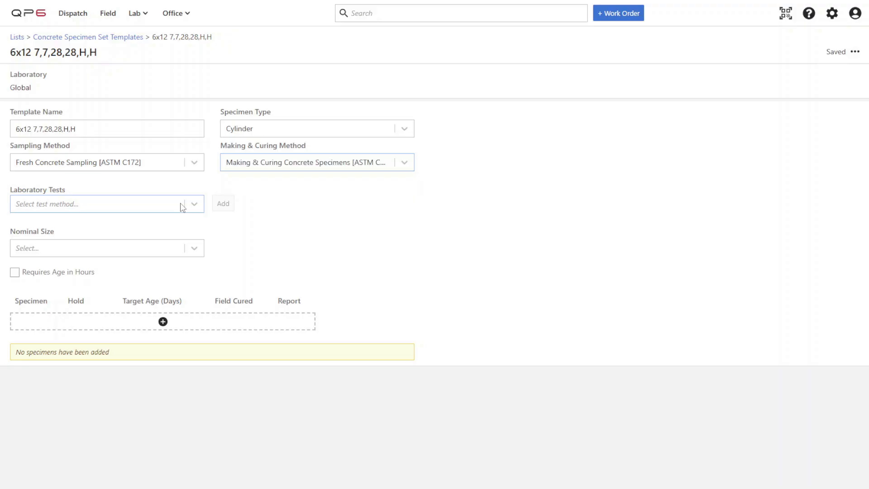
Add the Compressive Strength [ASTM C39] laboratory test to the template and set the nominal size to 6" by 12"
click(182, 207)
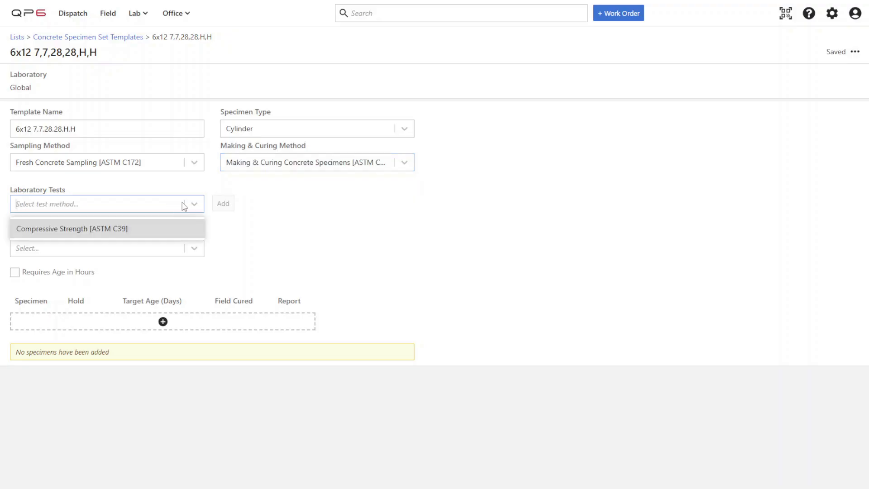
click(155, 232)
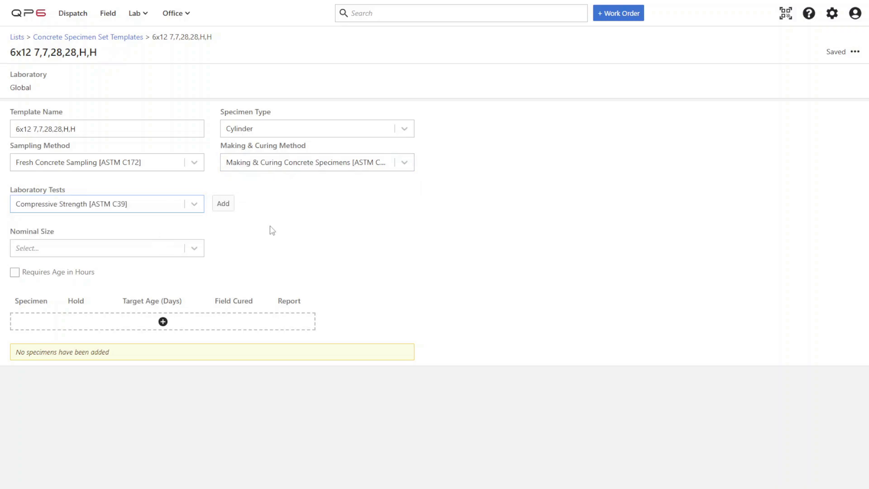
click(226, 208)
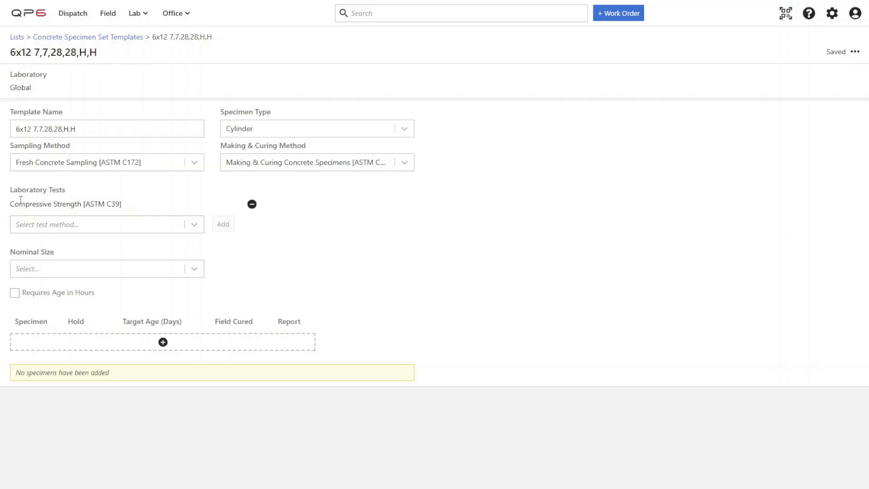
drag(21, 200, 113, 200)
click(353, 242)
click(184, 270)
click(61, 339)
click(365, 263)
Add four specimens to the template with target ages of 7, 7, 28 and 28 days
click(267, 347)
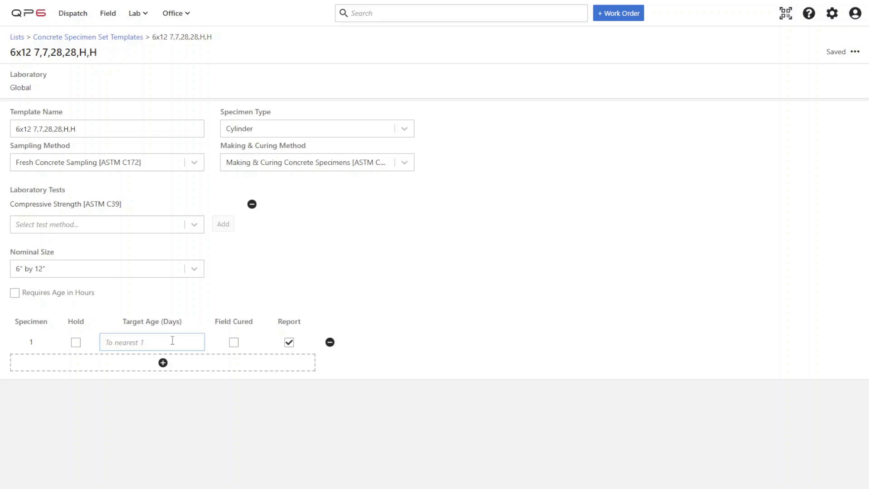
text(7)
click(161, 364)
text(7)
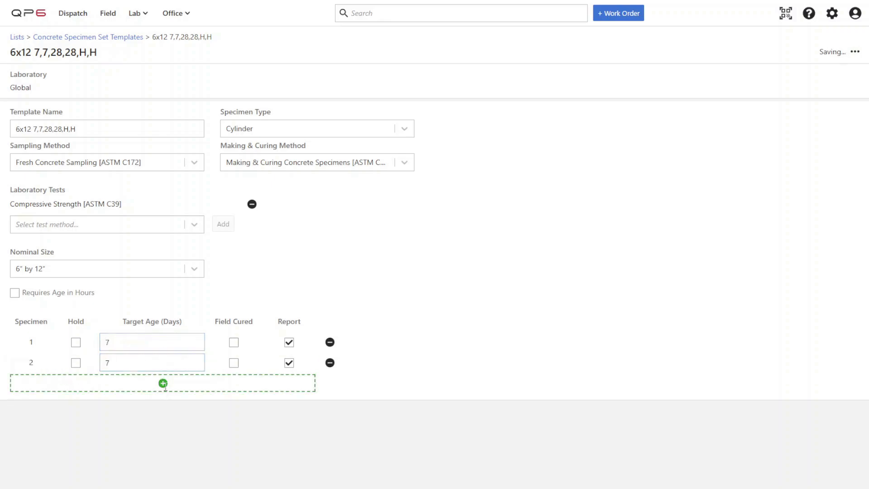
click(165, 387)
text(28)
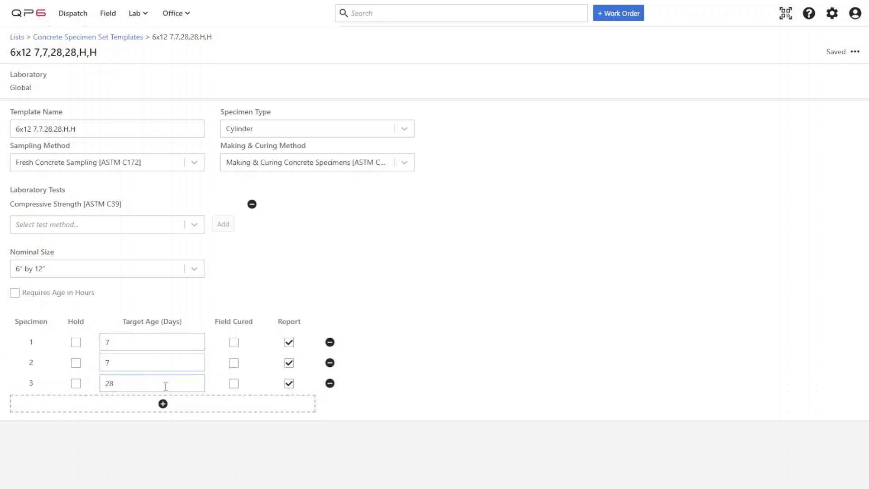
click(163, 404)
text(28)
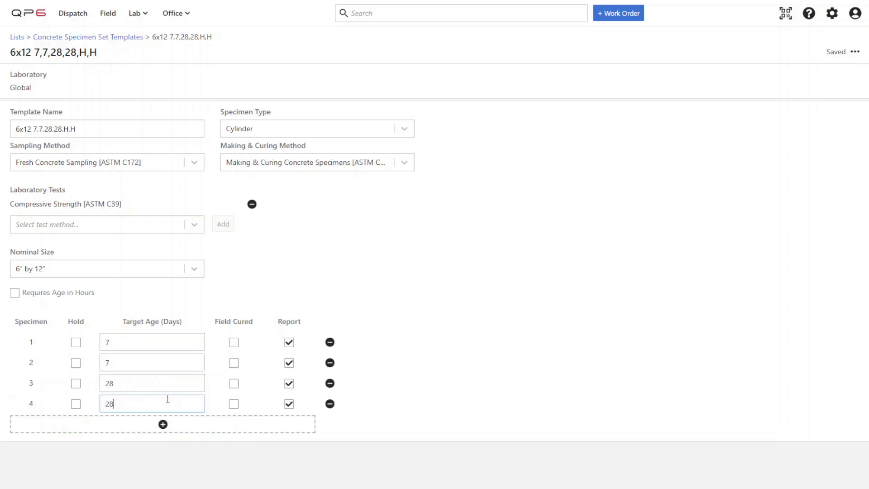
Add specimens 5 and 6 to the template and mark both as Hold
click(228, 428)
click(75, 424)
click(84, 446)
click(75, 444)
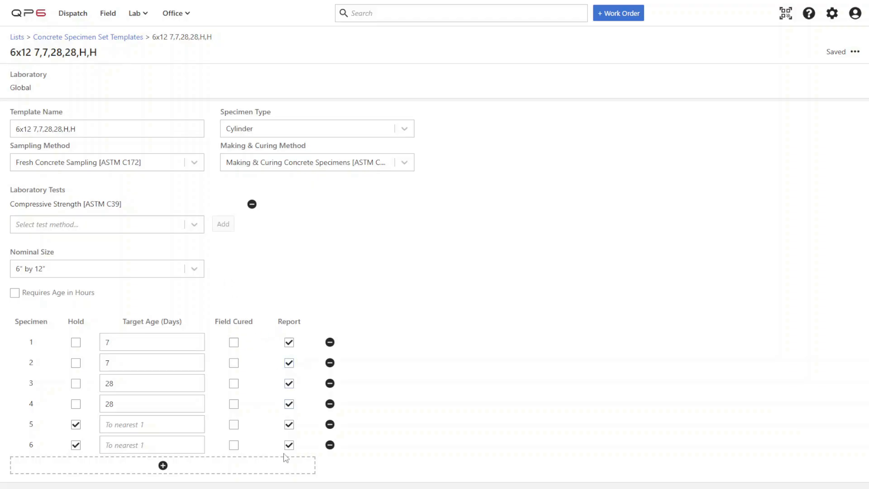
Enable the age in hours requirement, check the target age unit options for specimen 1, and disable the requirement again
click(49, 296)
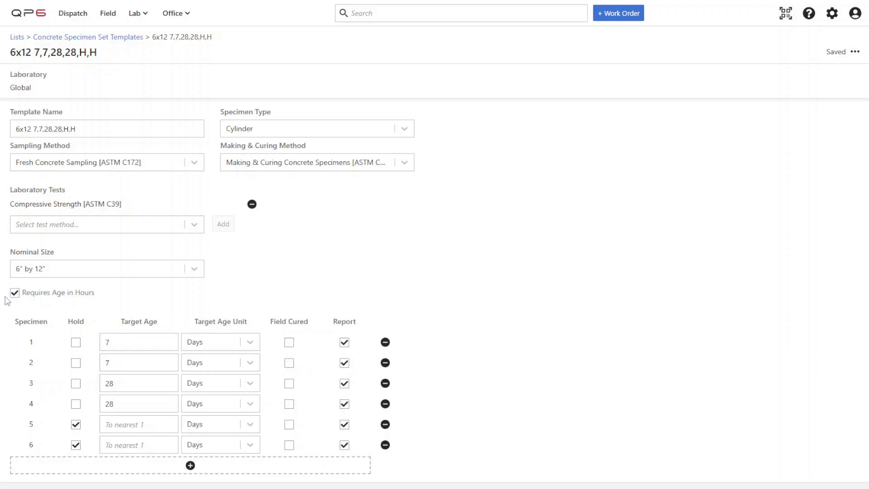
click(240, 342)
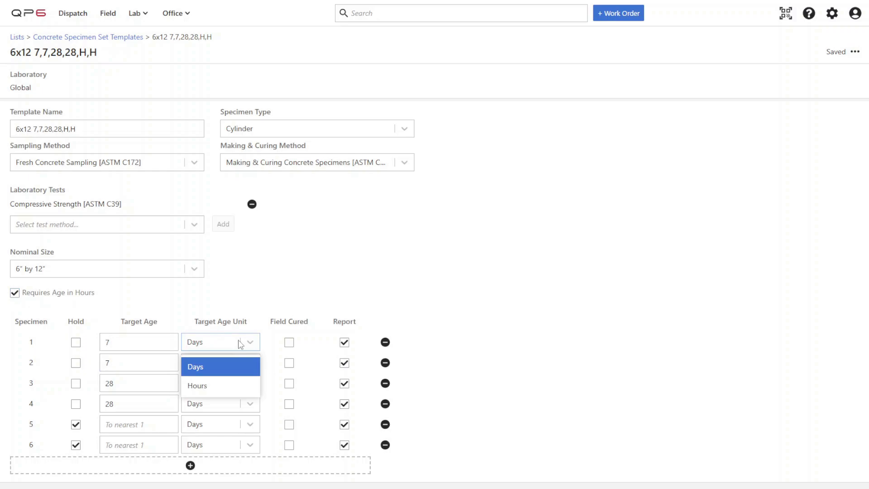
click(239, 343)
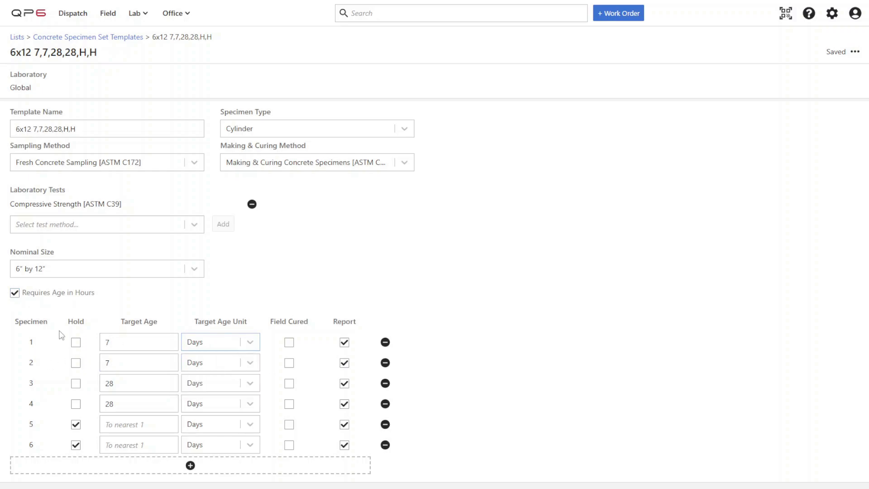
click(40, 300)
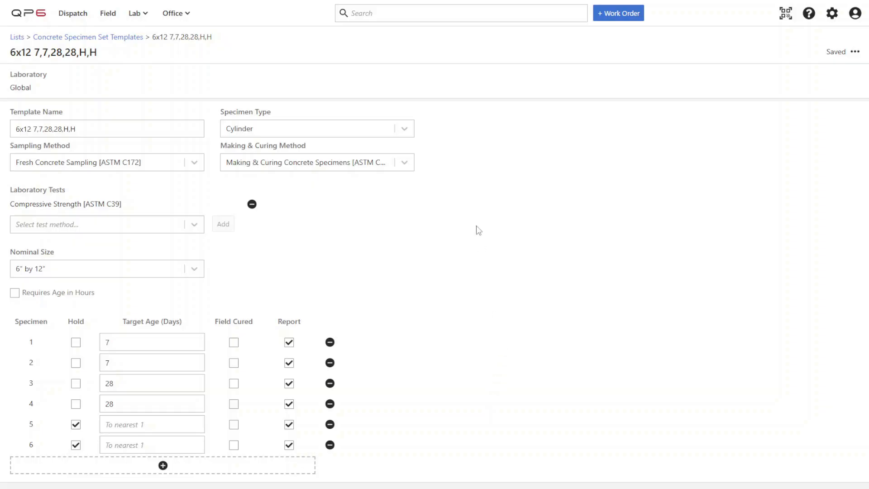
Find the Dudley Station Improvements work order and open its first concrete sample, the one using mix Kerb 3000
click(392, 12)
click(376, 115)
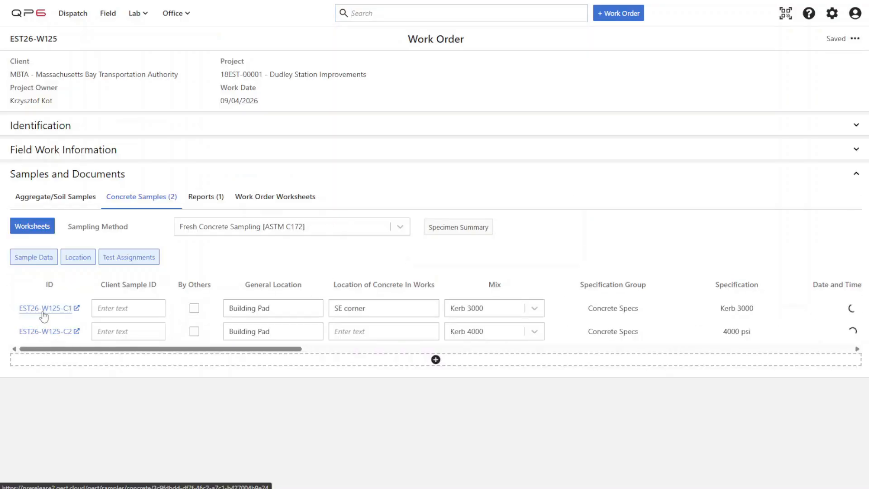
click(23, 314)
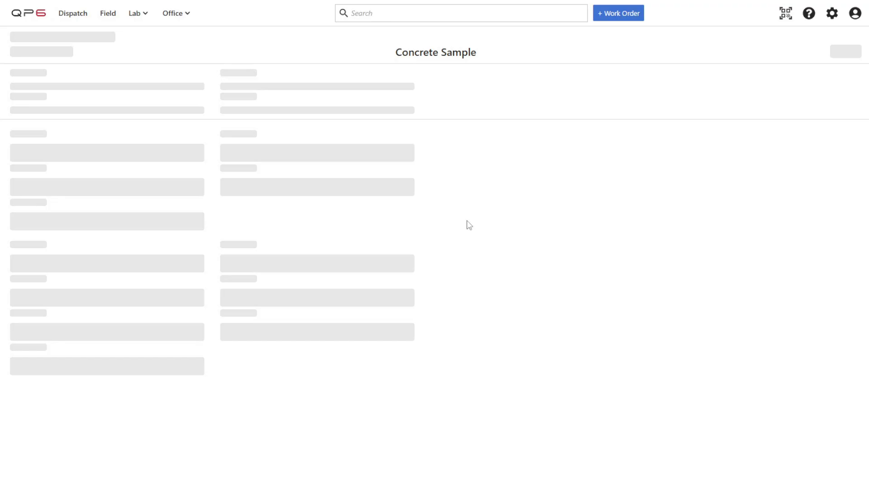
Examine the templates available for adding a specimen set to the sample, including 6x12 7,7,28,28,H,H
scroll(543, 199, down, 15)
scroll(583, 190, down, 3)
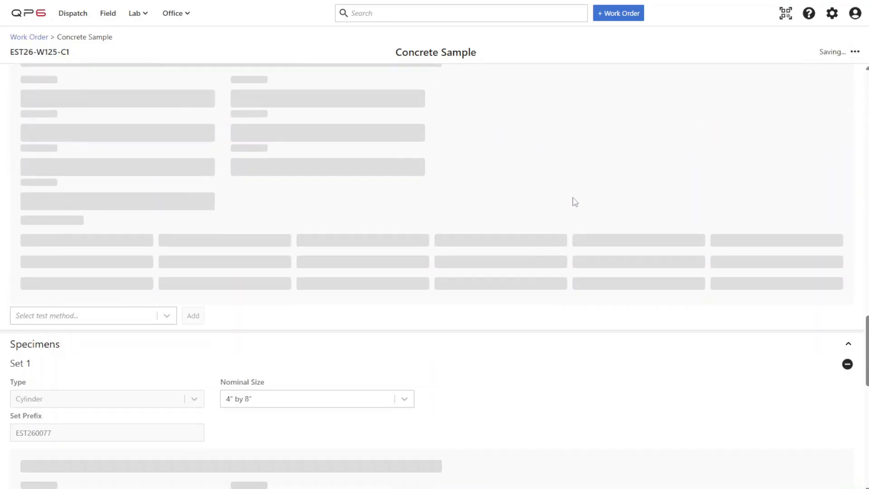
scroll(471, 232, down, 6)
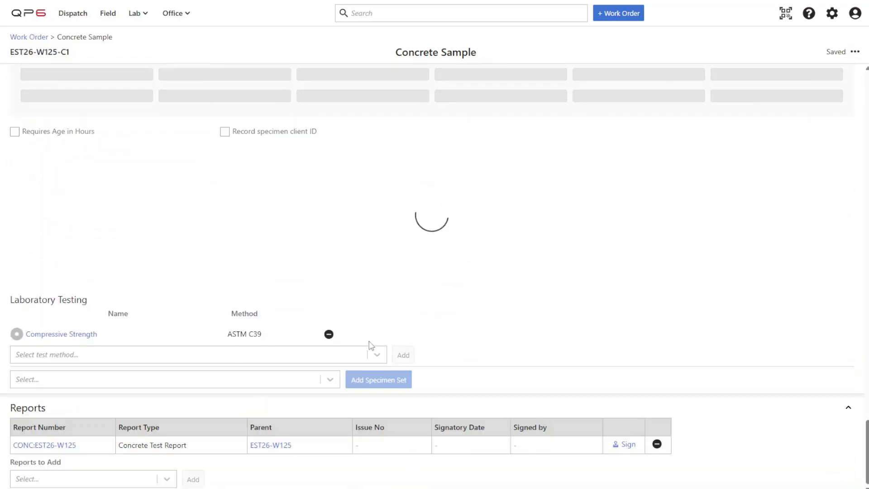
scroll(390, 324, down, 4)
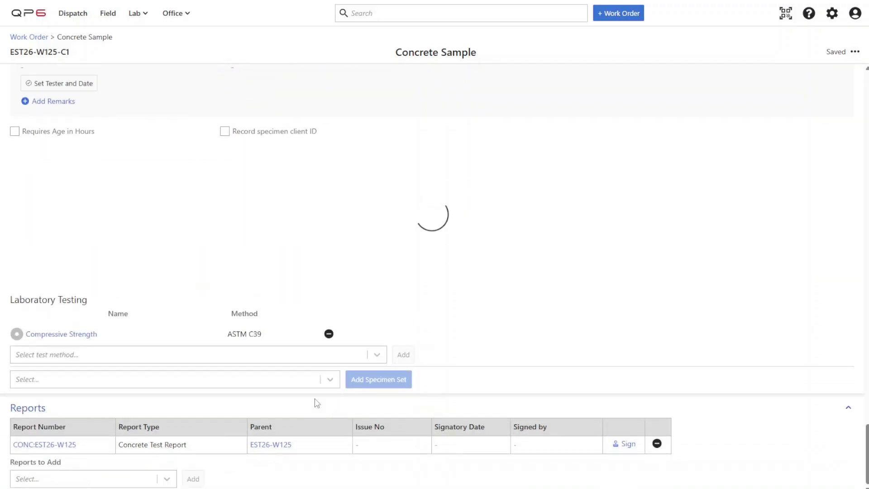
click(330, 380)
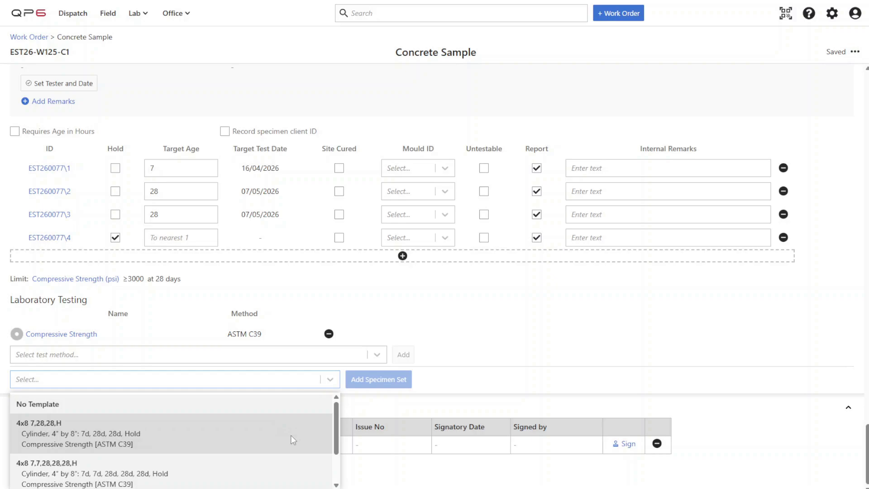
scroll(293, 437, down, 1)
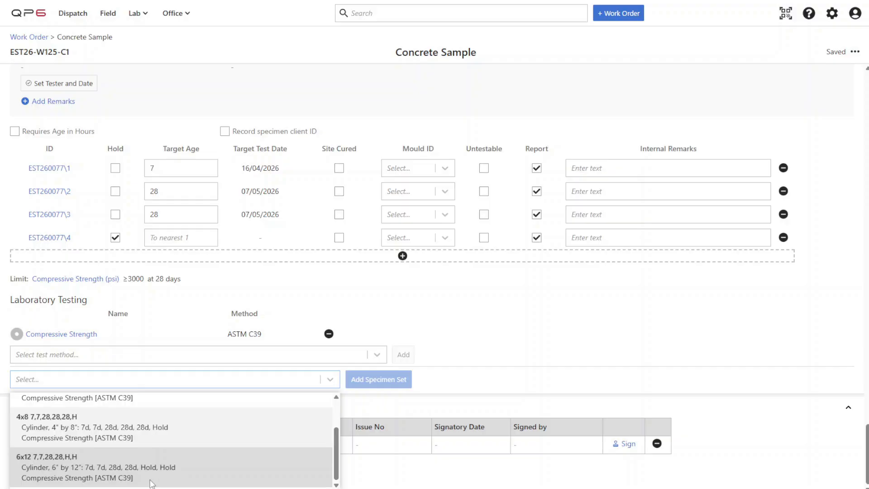
click(541, 387)
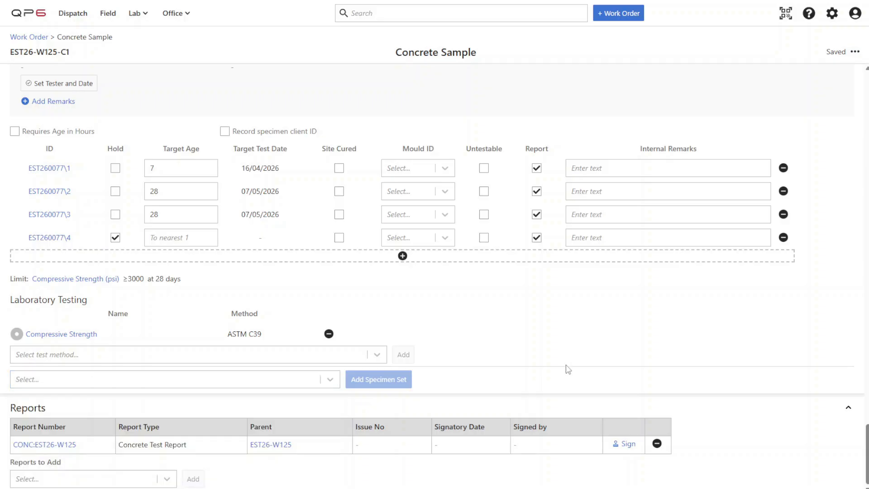